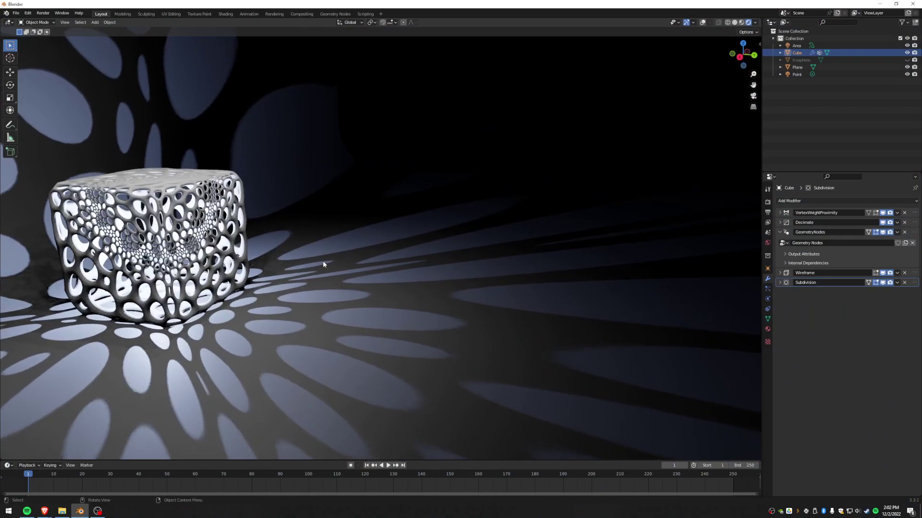
# Switch the viewport to Solid shading and turn on Overlays.
pyautogui.scroll(5, 552, 256)
pyautogui.scroll(-6, 552, 256)
pyautogui.moveTo(552, 256); pyautogui.dragTo(423, 287, button='middle')
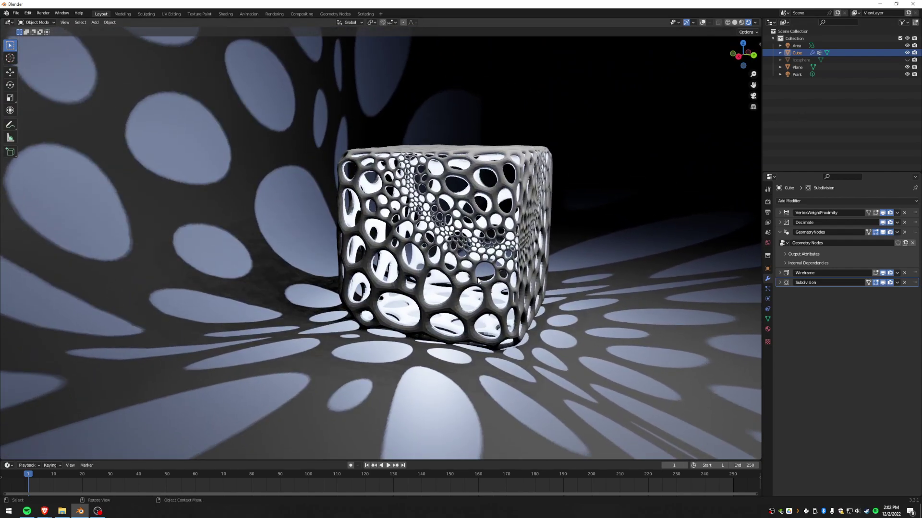
pyautogui.press('z')
pyautogui.click(530, 278)
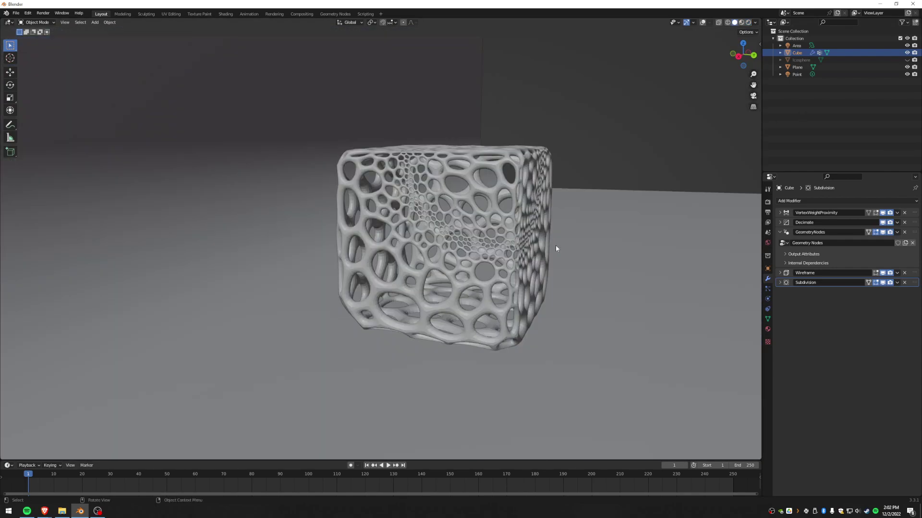
pyautogui.click(702, 23)
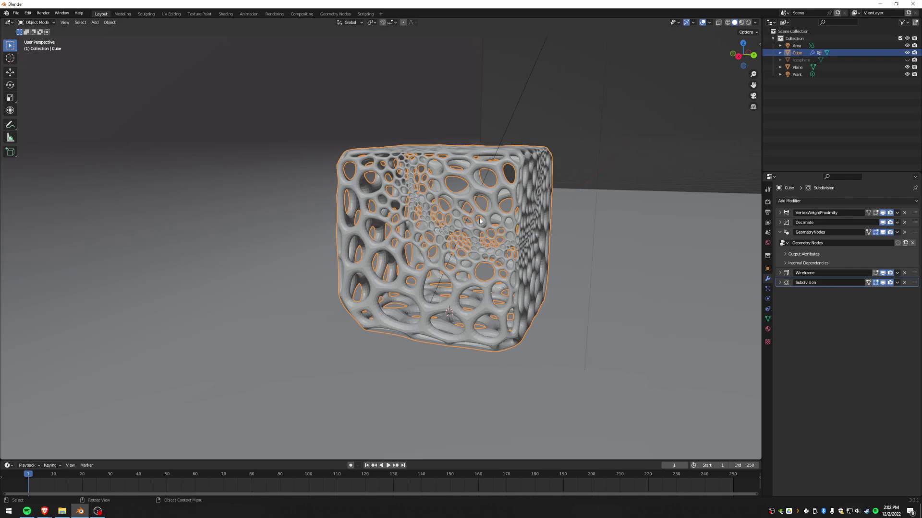
# Deselect the cube and unhide the Icosphere to see it beside the lattice cube.
pyautogui.click(570, 146)
pyautogui.moveTo(570, 146); pyautogui.dragTo(542, 170, button='middle')
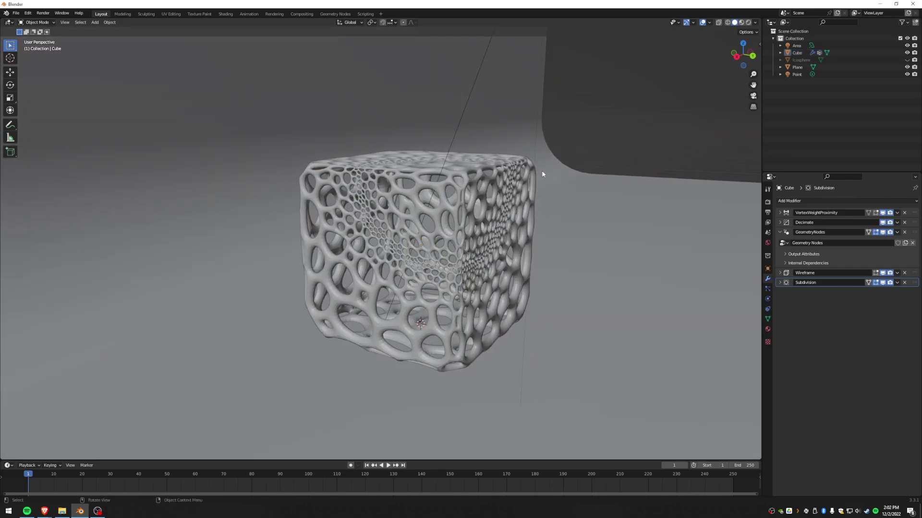
pyautogui.moveTo(373, 335); pyautogui.dragTo(402, 300, button='middle')
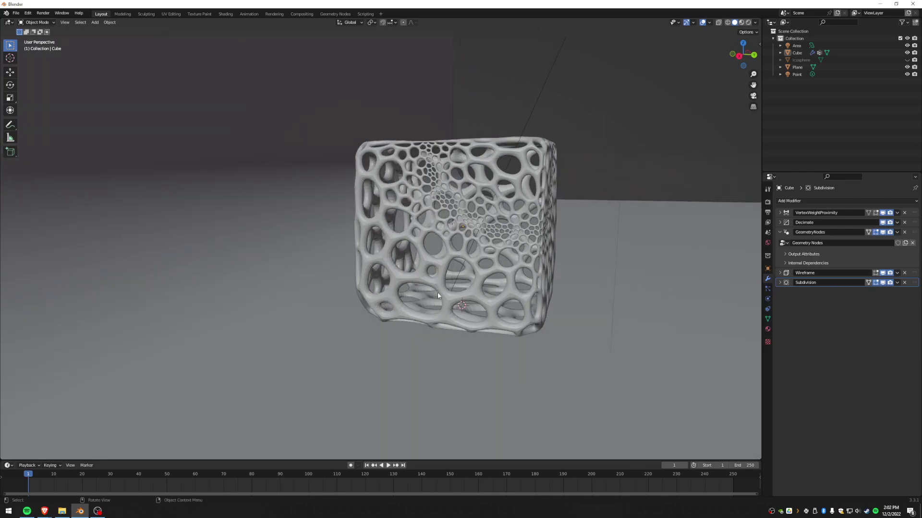
pyautogui.scroll(5, 455, 220)
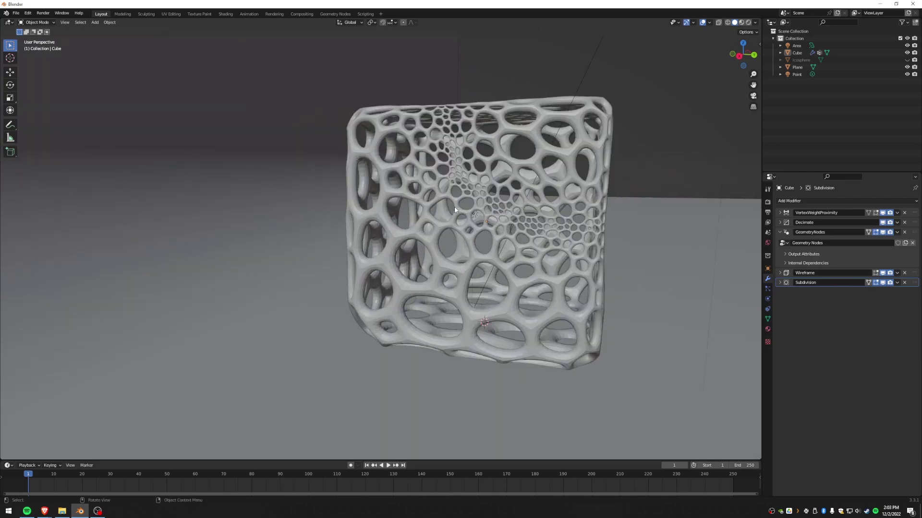
pyautogui.scroll(-2, 453, 206)
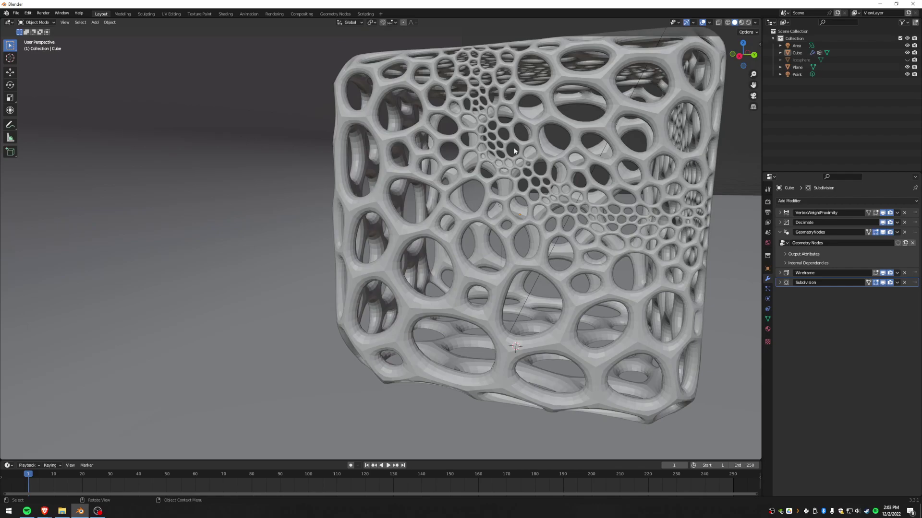
pyautogui.scroll(-5, 574, 187)
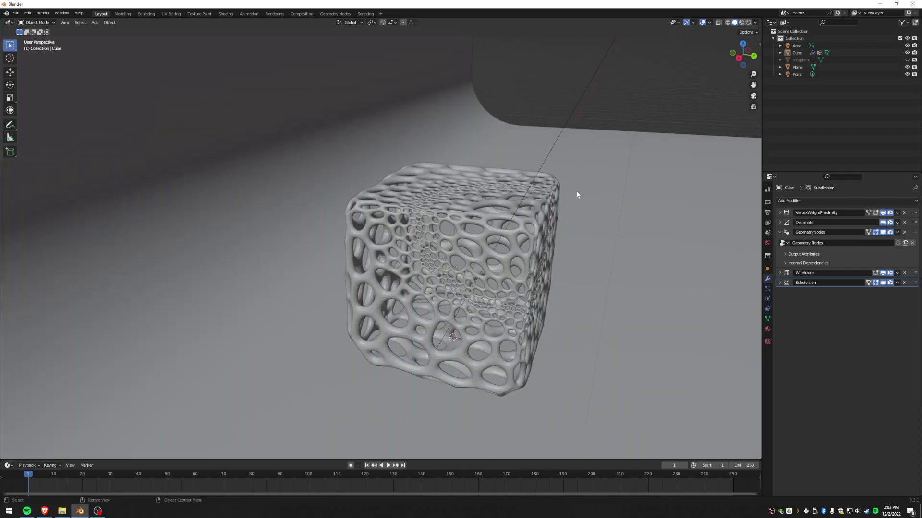
pyautogui.click(907, 60)
pyautogui.moveTo(368, 223); pyautogui.dragTo(398, 218, button='middle')
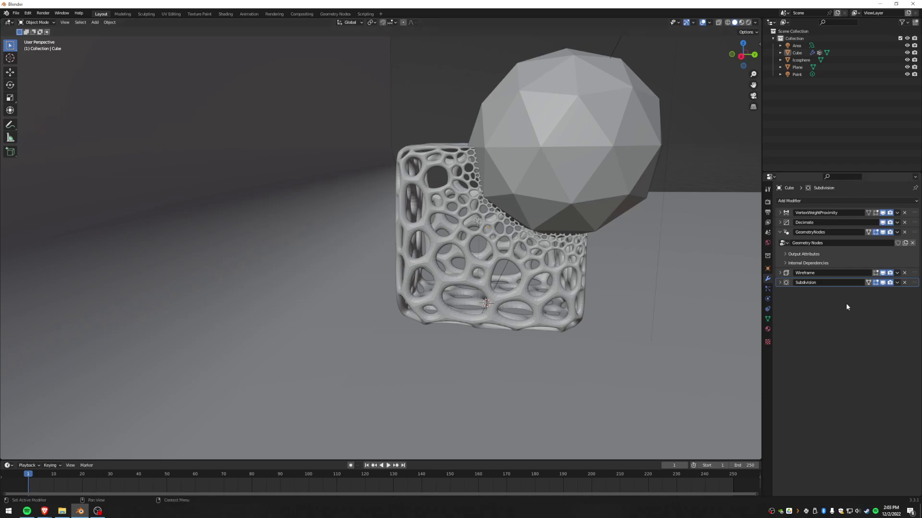
# With the cube's Subdivision off in the viewport, move the Icosphere to a new spot.
pyautogui.click(882, 283)
pyautogui.click(600, 143)
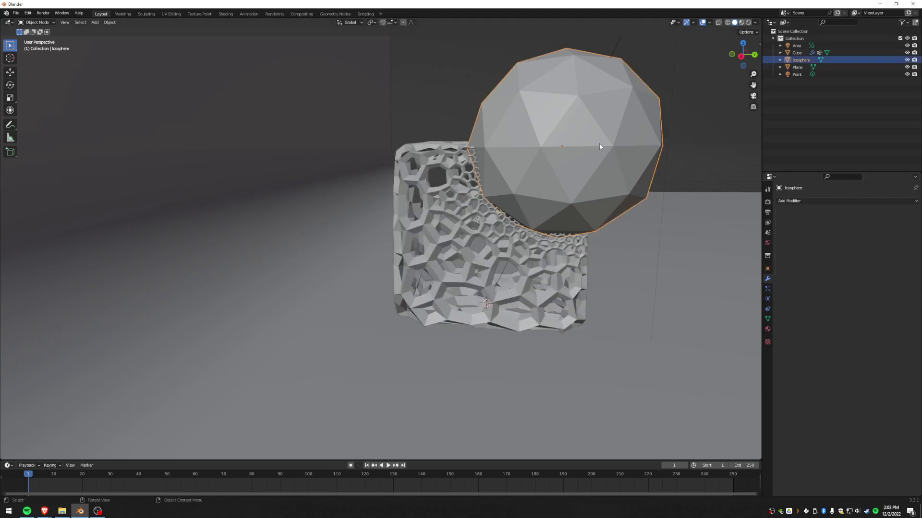
pyautogui.press('g')
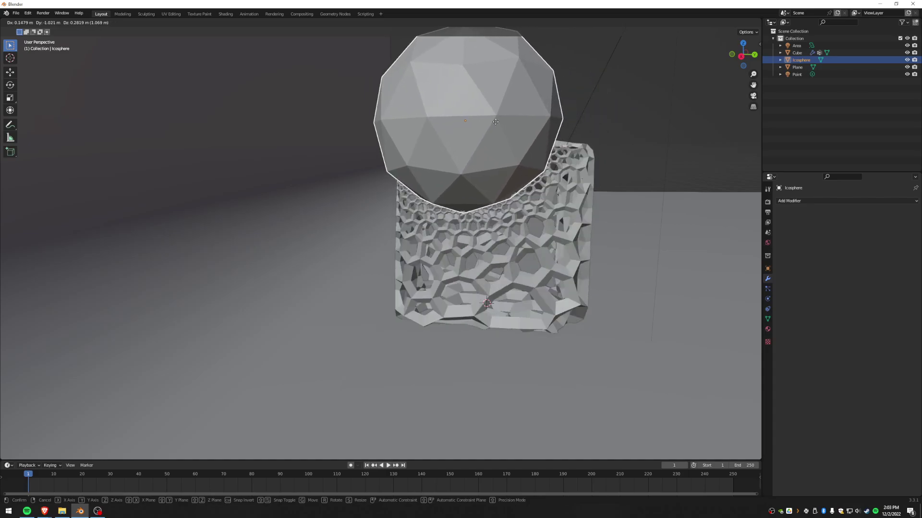
pyautogui.click(528, 120)
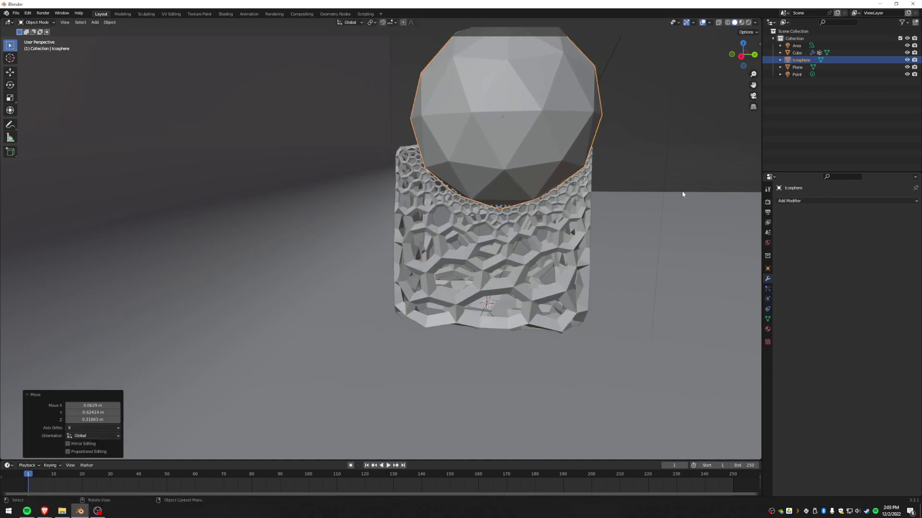
pyautogui.click(567, 288)
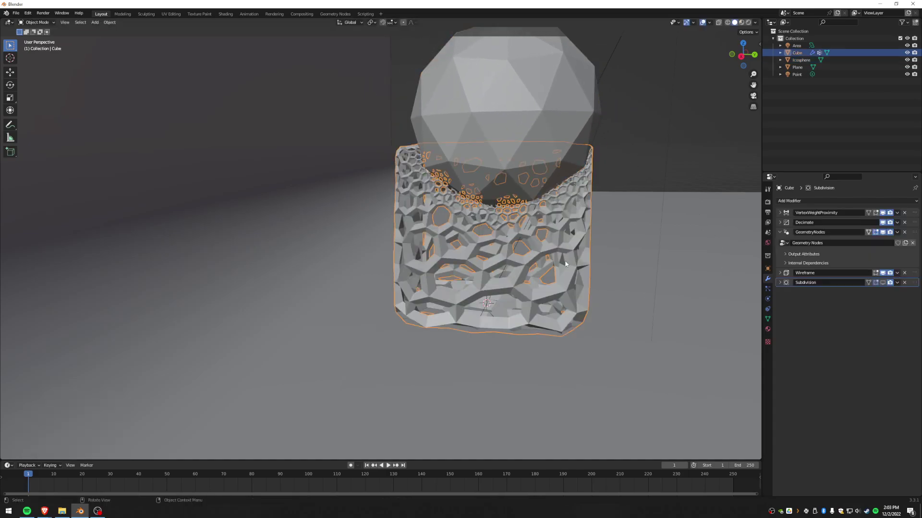
# Restore Subdivision, move the Icosphere again, then hide it and collapse GeometryNodes.
pyautogui.click(882, 282)
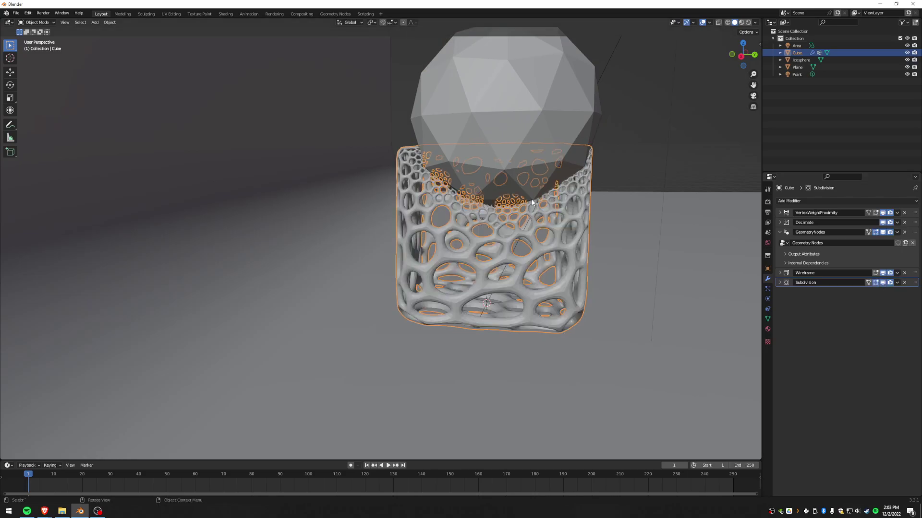
pyautogui.click(538, 115)
pyautogui.press('g')
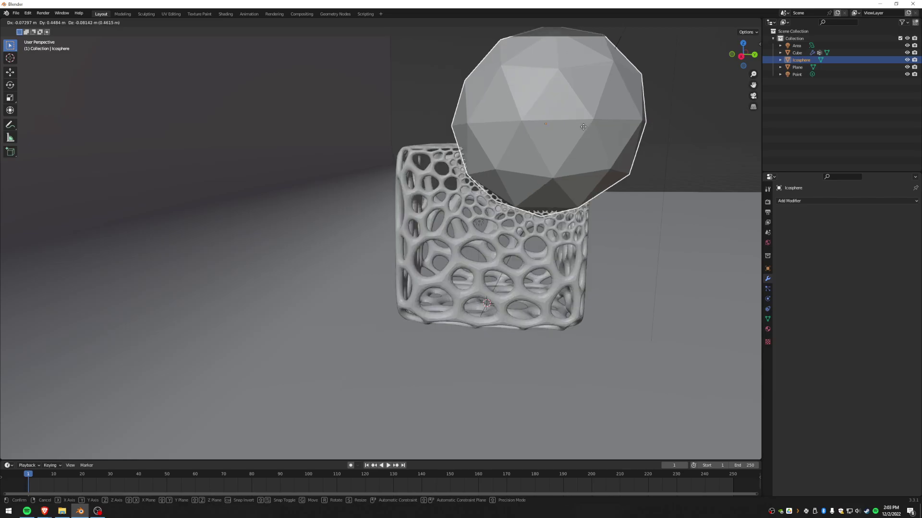
pyautogui.click(583, 127)
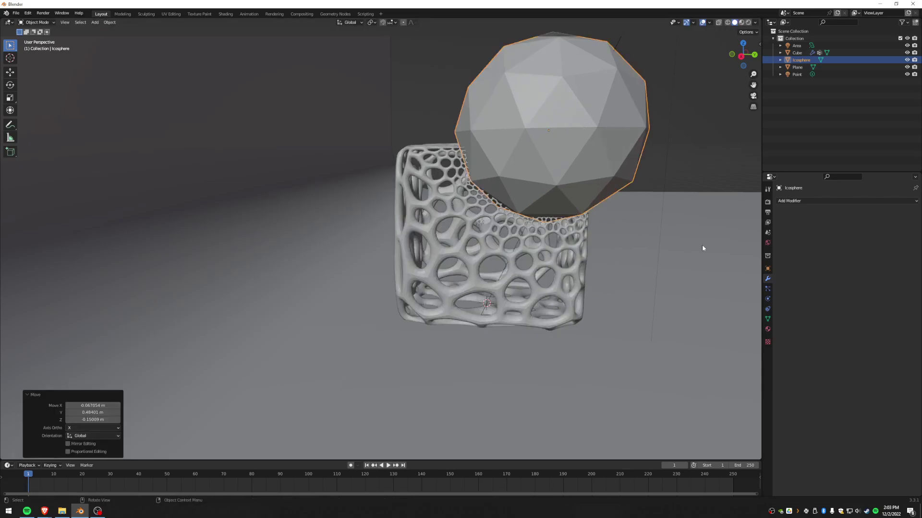
pyautogui.click(568, 299)
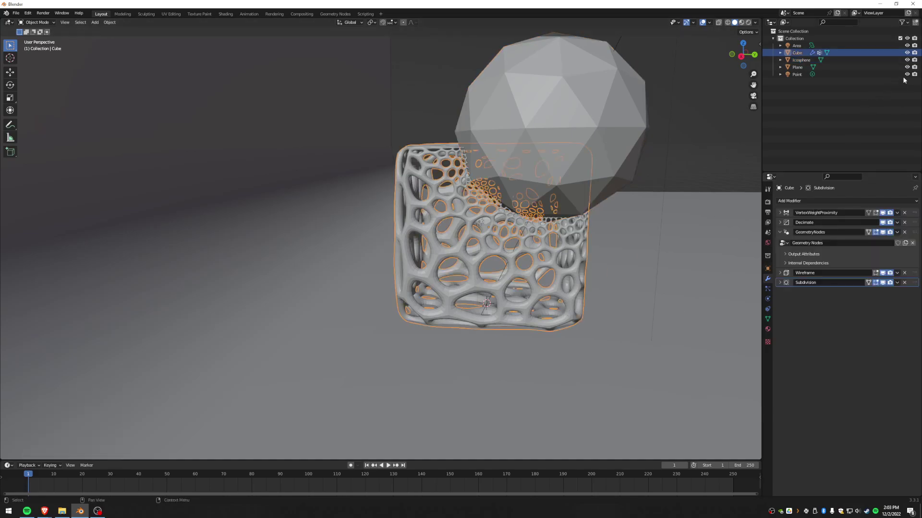
pyautogui.click(907, 60)
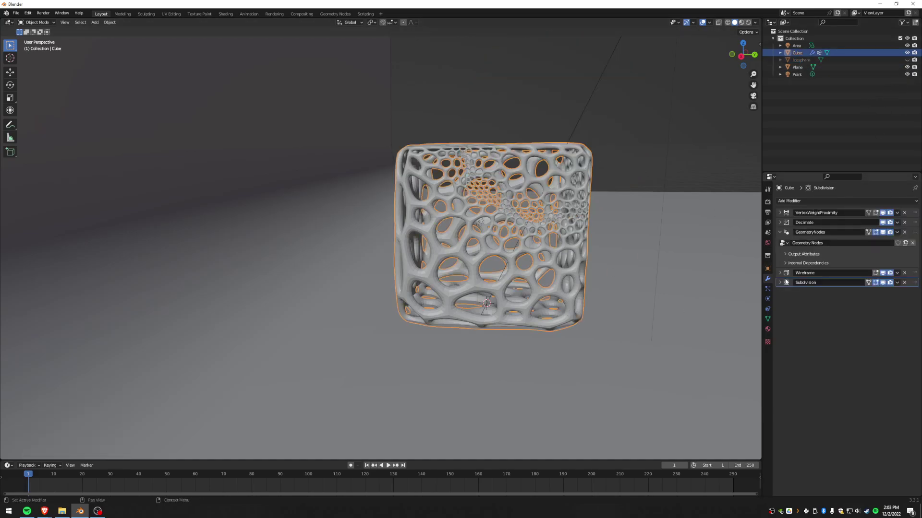
pyautogui.click(779, 232)
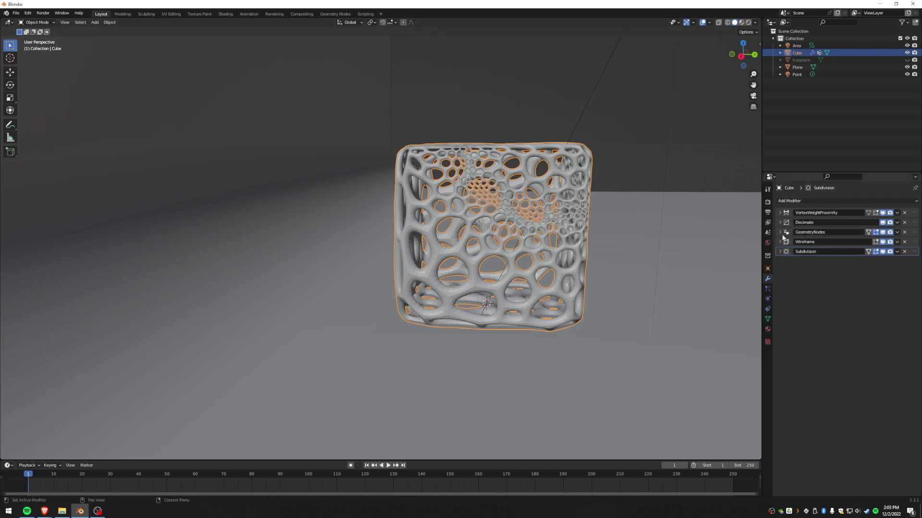
# Start a new General scene without saving and delete all its default objects.
pyautogui.press('q')
pyautogui.click(546, 239)
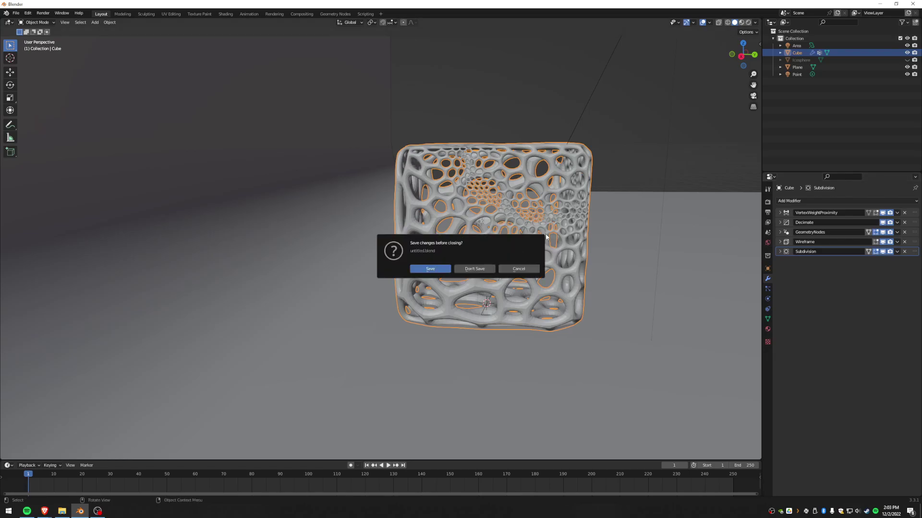
pyautogui.click(474, 270)
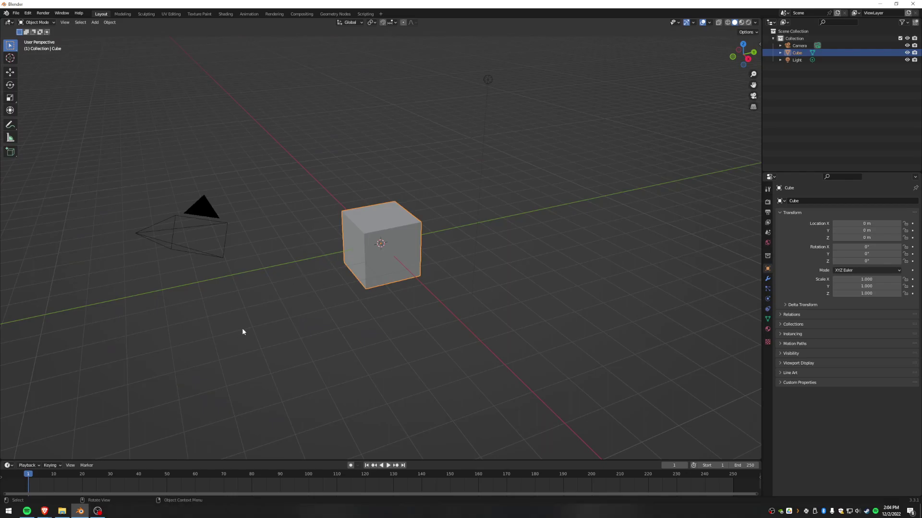
pyautogui.press('a')
pyautogui.press('x')
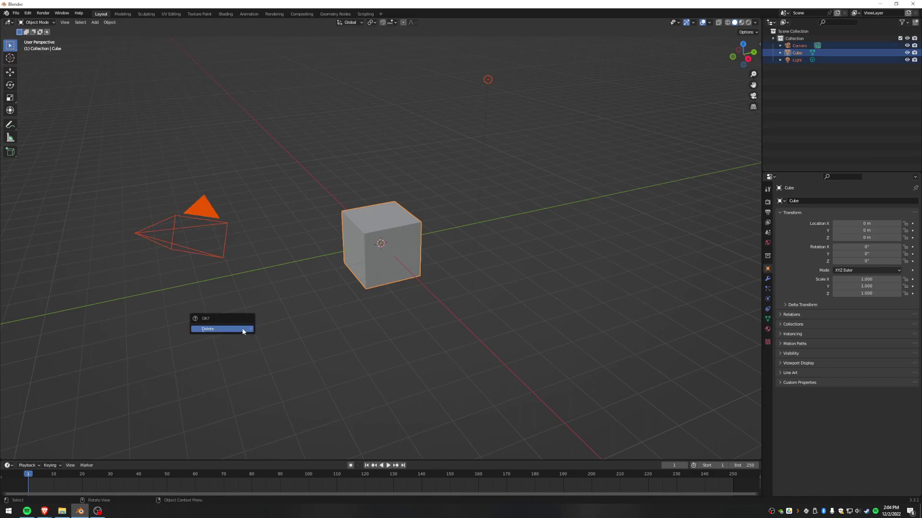
pyautogui.click(243, 329)
# Add a cube and raise it 1 m along Z.
pyautogui.hotkey('shift', 'a')
pyautogui.moveTo(243, 330)
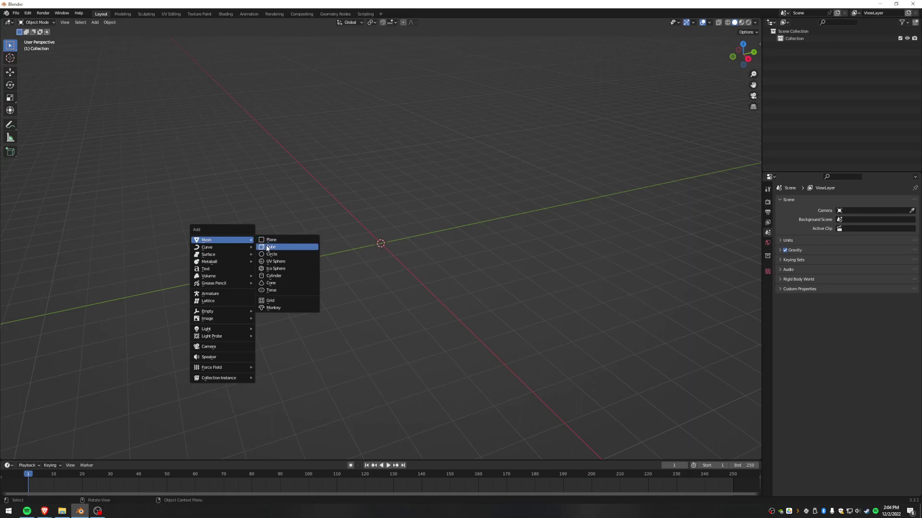
pyautogui.click(268, 248)
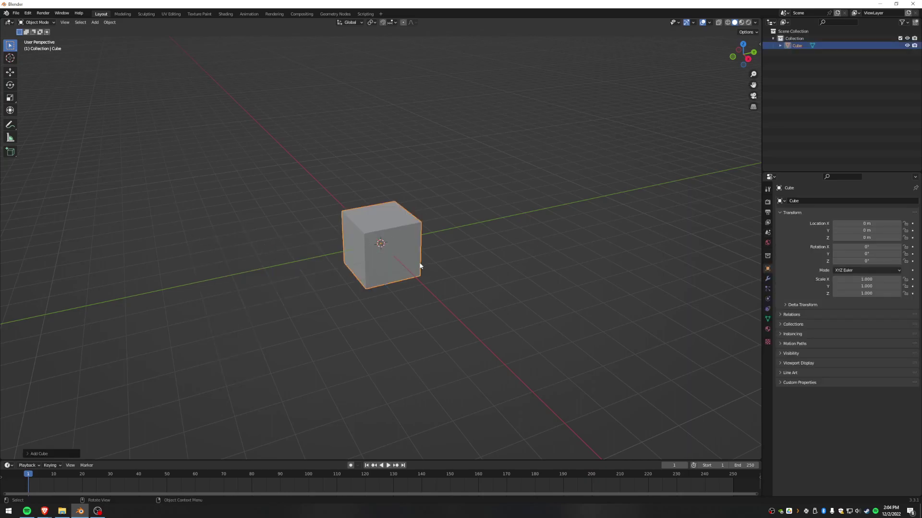
pyautogui.write('gz1')
pyautogui.press('Return')
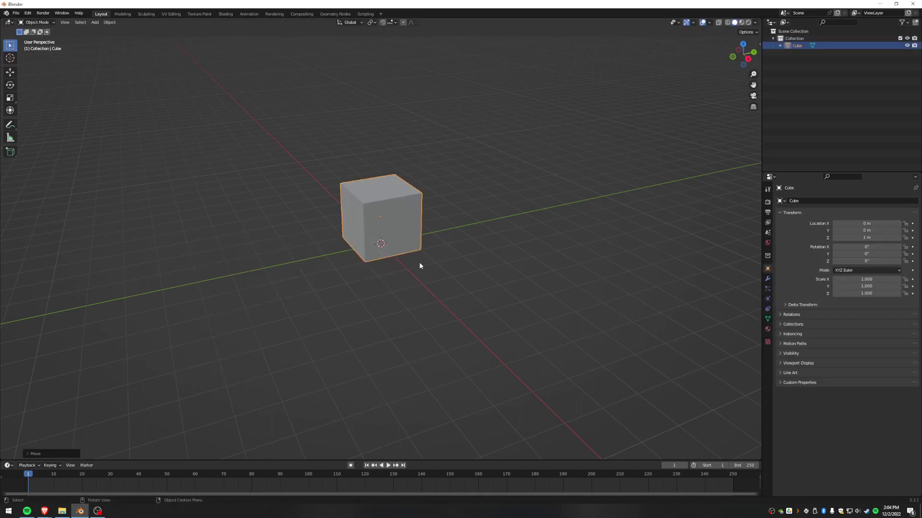
pyautogui.scroll(4, 379, 255)
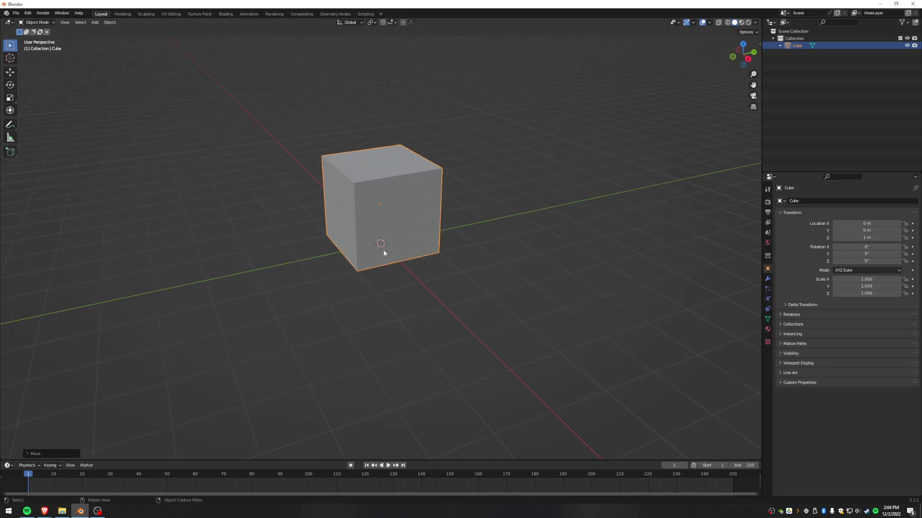
pyautogui.keyDown('shift'); pyautogui.moveTo(376, 193); pyautogui.dragTo(442, 247, button='middle'); pyautogui.keyUp('shift')
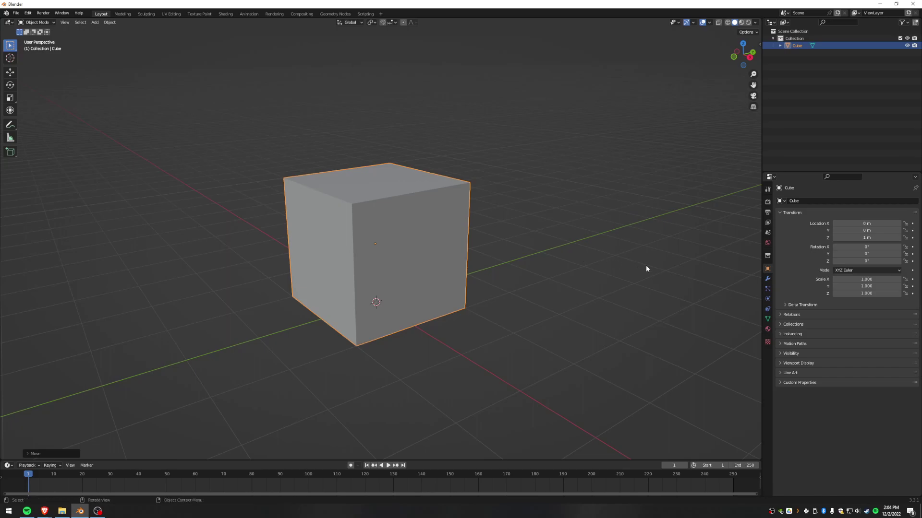
# Add an Ico Sphere near the cube's top corner, then hide it and reselect the cube.
pyautogui.hotkey('shift', 'a')
pyautogui.moveTo(552, 266)
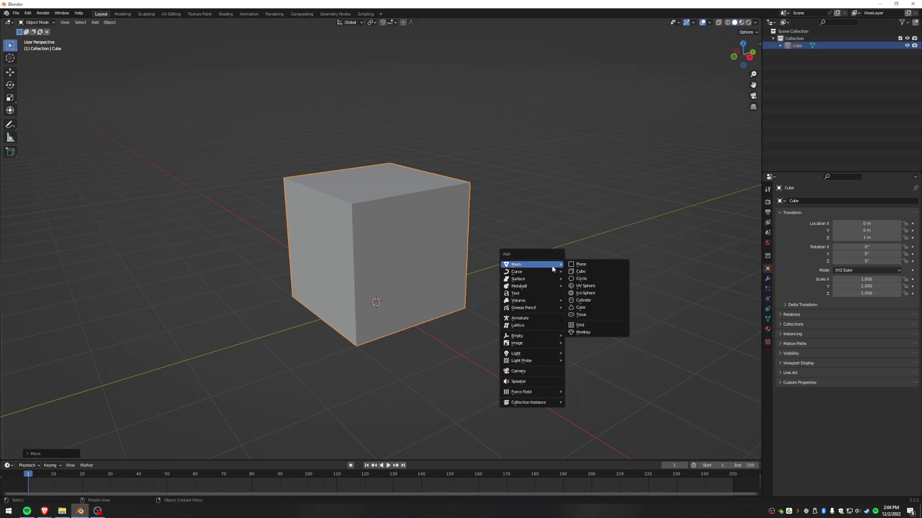
pyautogui.click(584, 293)
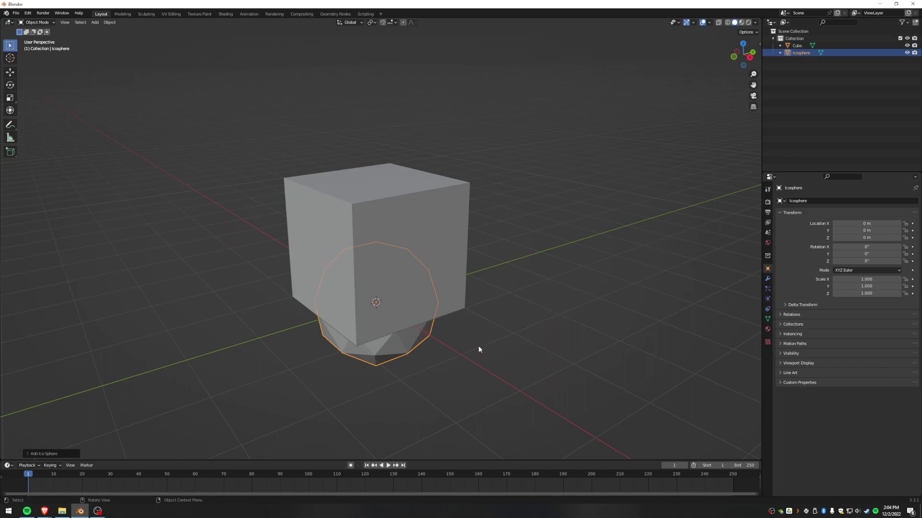
pyautogui.press('g')
pyautogui.press('z')
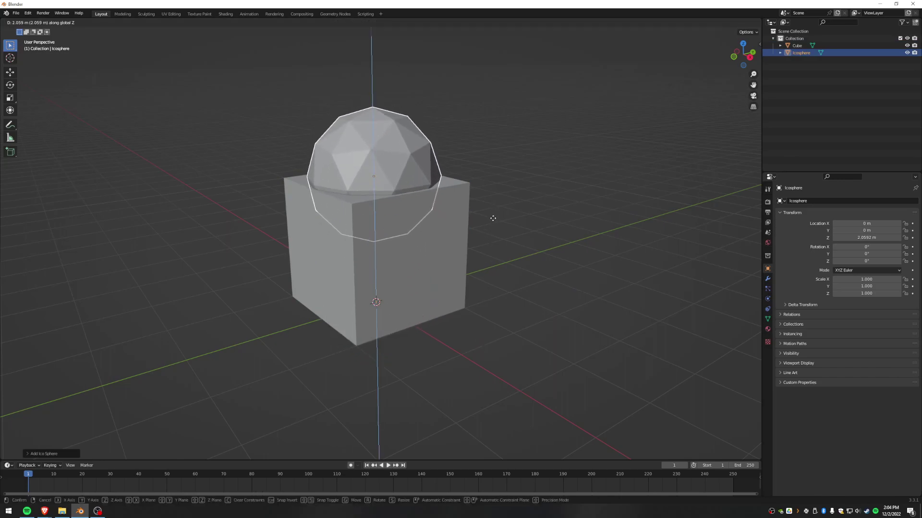
pyautogui.hotkey('shift', 'z')
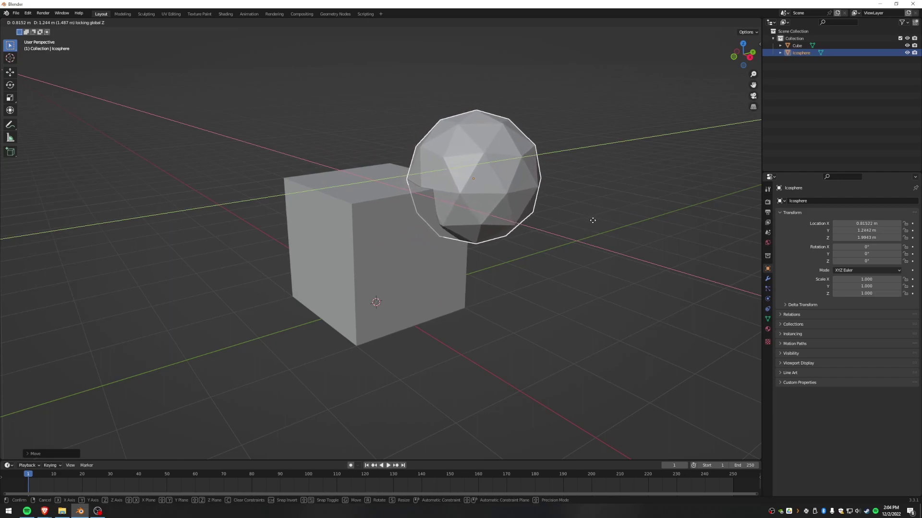
pyautogui.click(592, 221)
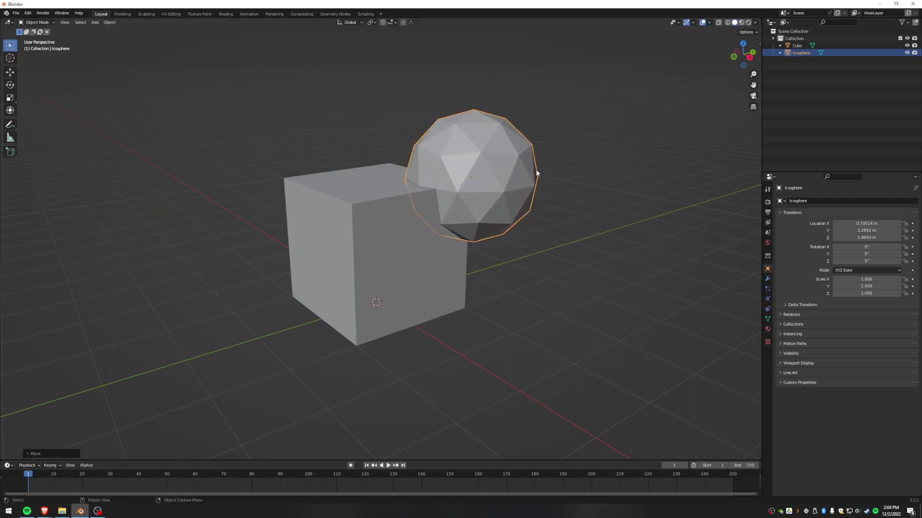
pyautogui.click(906, 52)
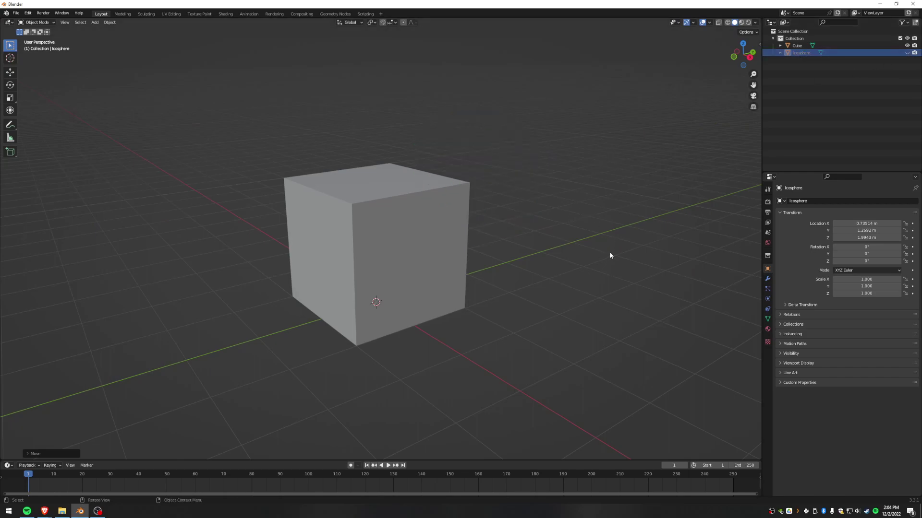
pyautogui.click(449, 239)
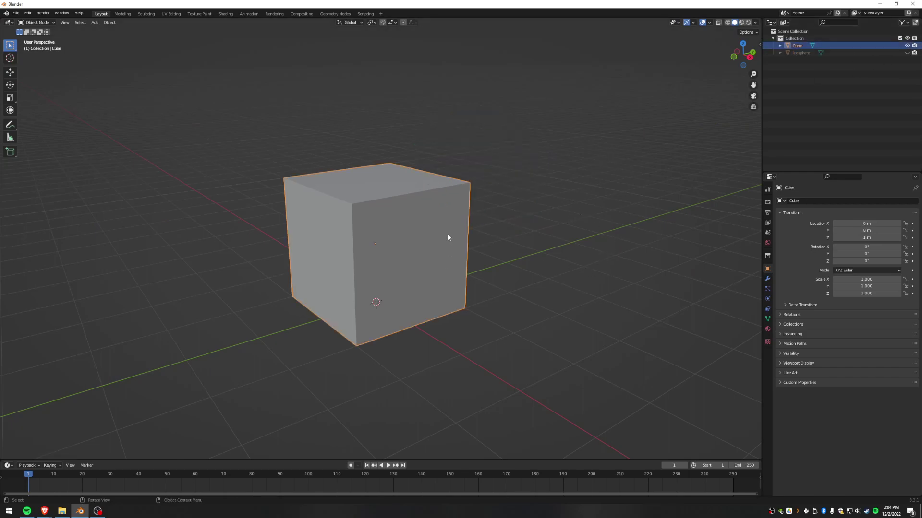
# Add a Vertex Weight Proximity modifier to the cube from the Modifier Properties.
pyautogui.click(767, 279)
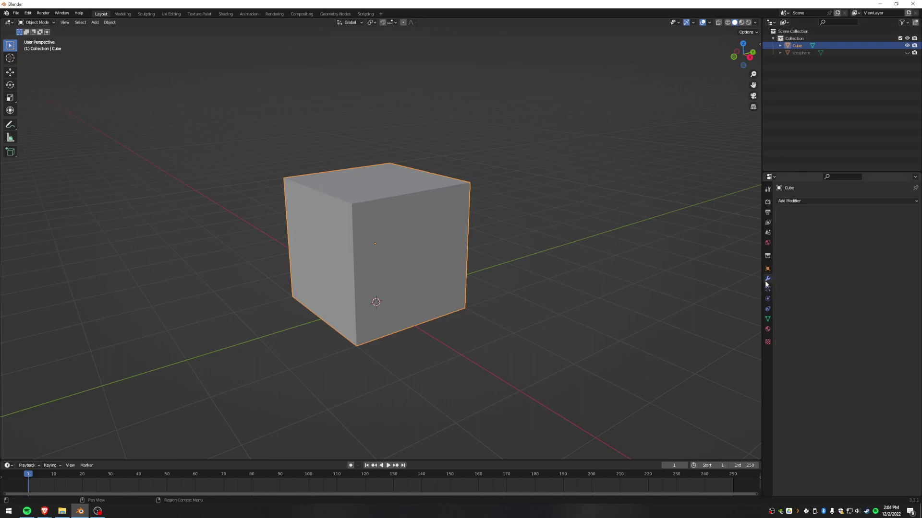
pyautogui.click(792, 202)
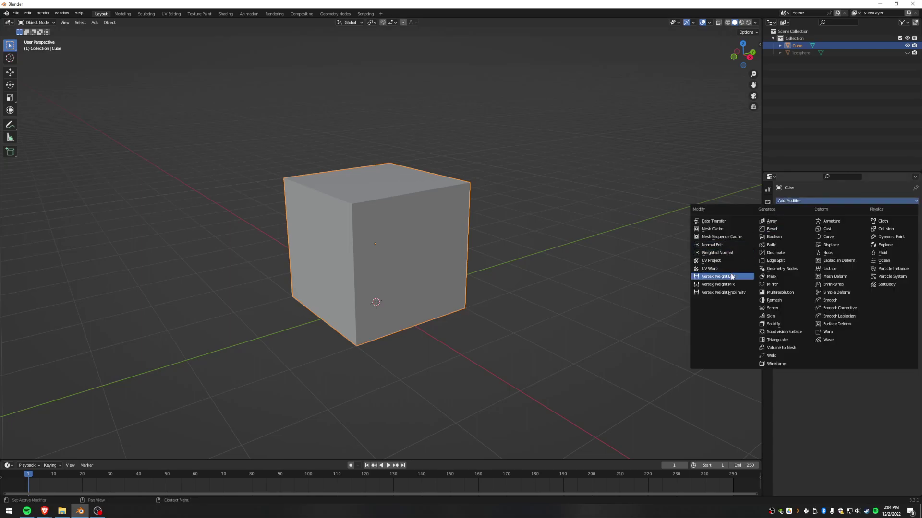
pyautogui.click(713, 293)
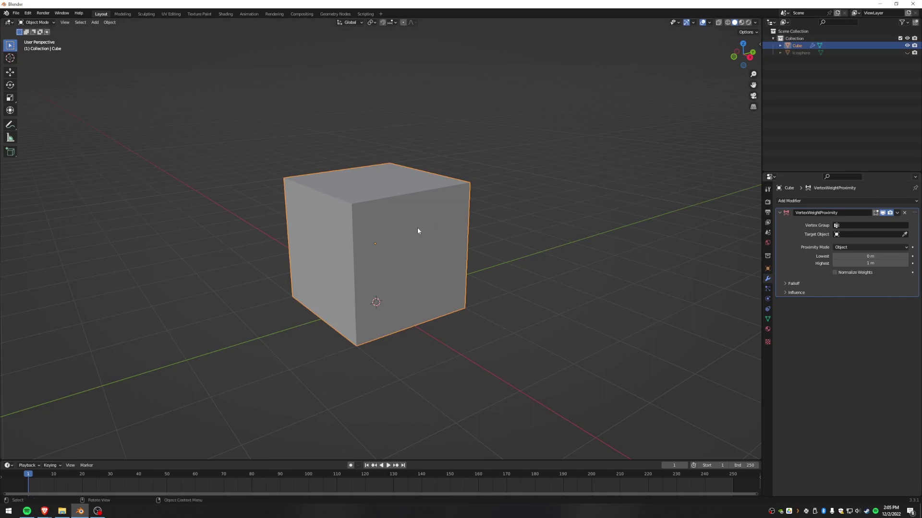
pyautogui.moveTo(373, 238); pyautogui.dragTo(370, 238, button='middle')
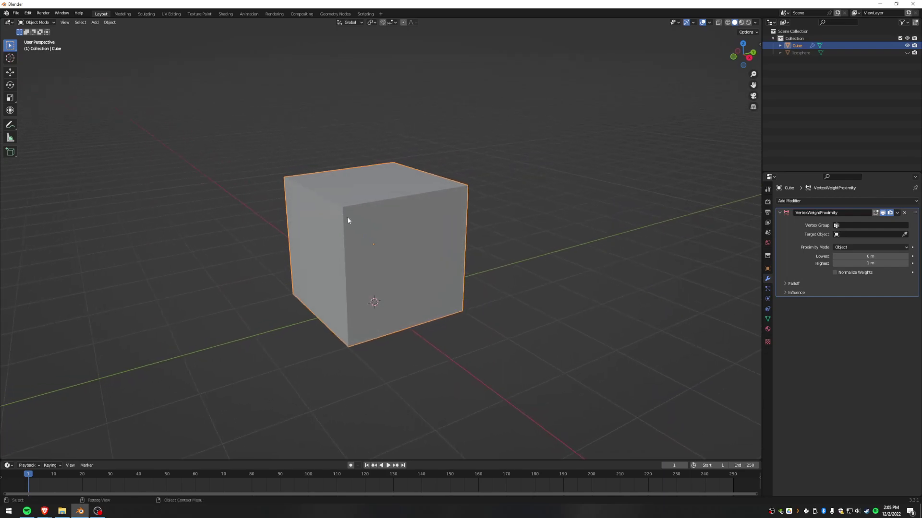
# Subdivide the cube's mesh in Edit Mode using the F3 operator search.
pyautogui.press('Tab')
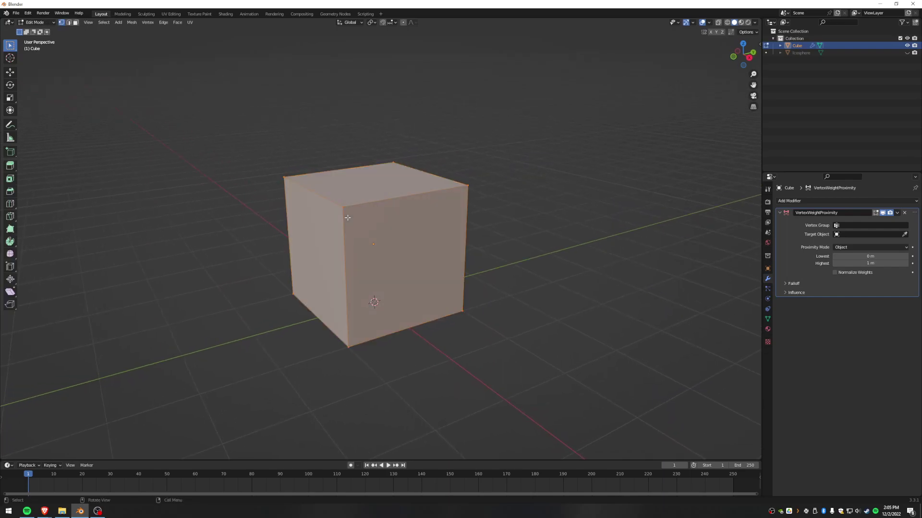
pyautogui.press('F3')
pyautogui.write('subdivide')
pyautogui.press('Return')
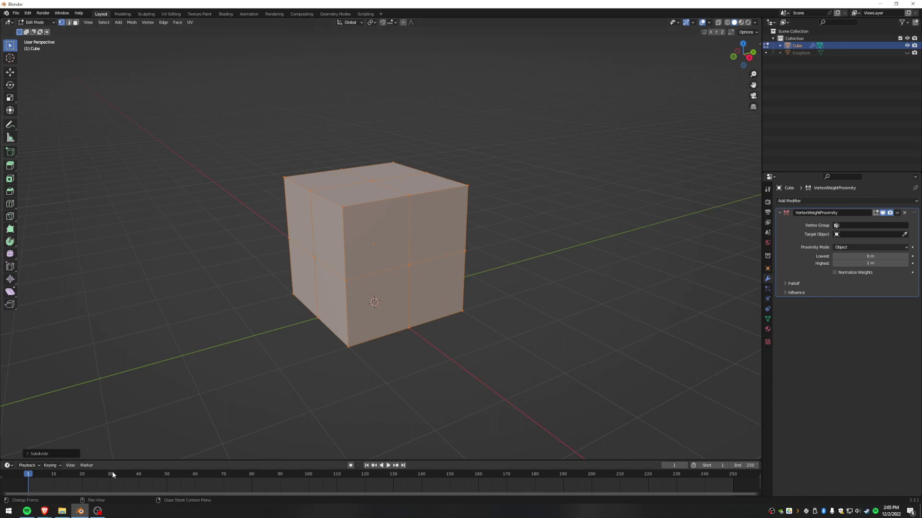
# Set the Subdivide Number of Cuts to 30.
pyautogui.click(26, 454)
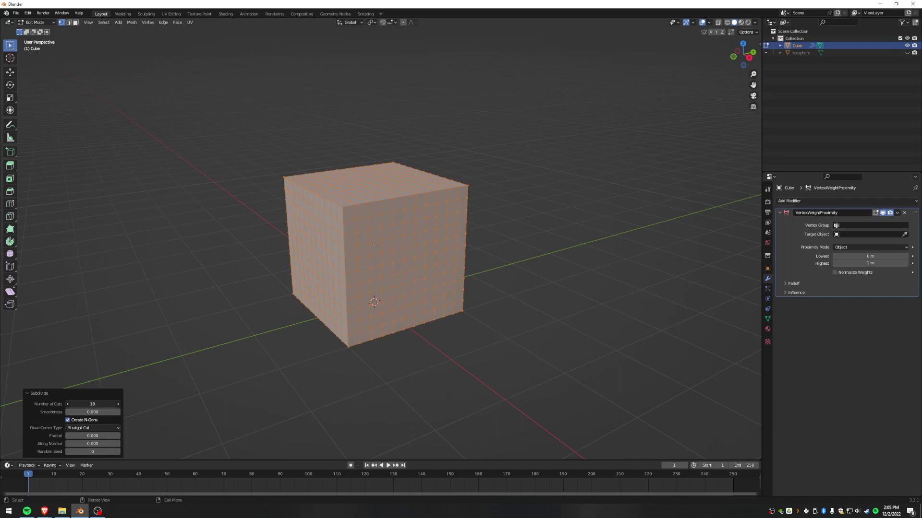
pyautogui.click(90, 405)
pyautogui.write('20')
pyautogui.press('Return')
pyautogui.click(84, 405)
pyautogui.write('30')
pyautogui.press('Return')
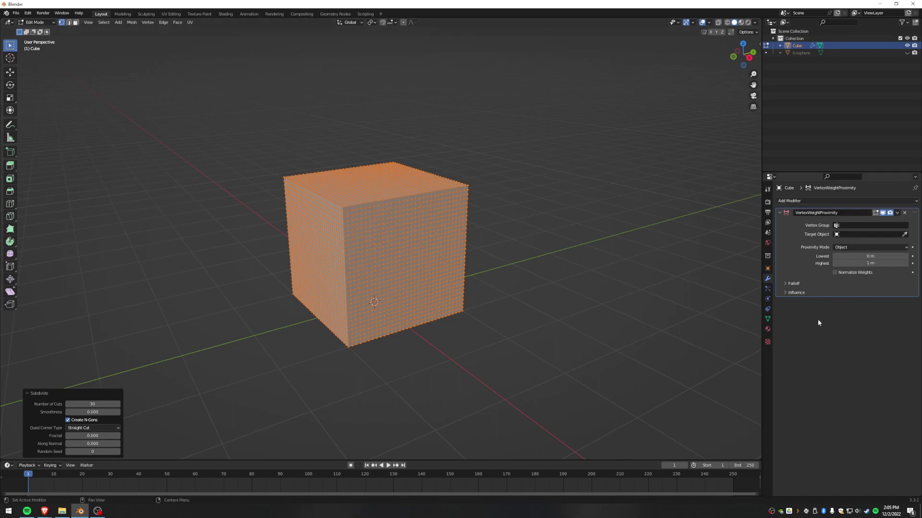
pyautogui.click(871, 225)
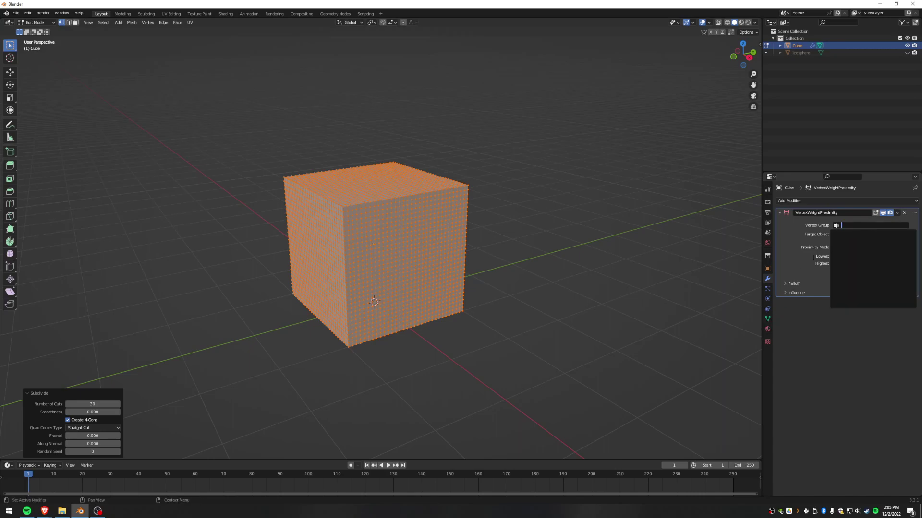
# Add a new vertex group on the cube named 'My Vertex Data'.
pyautogui.click(767, 319)
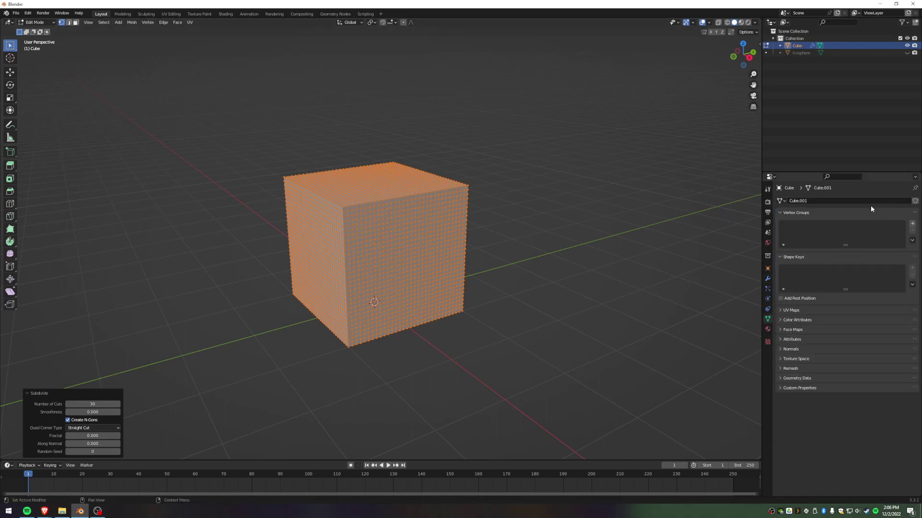
pyautogui.click(912, 223)
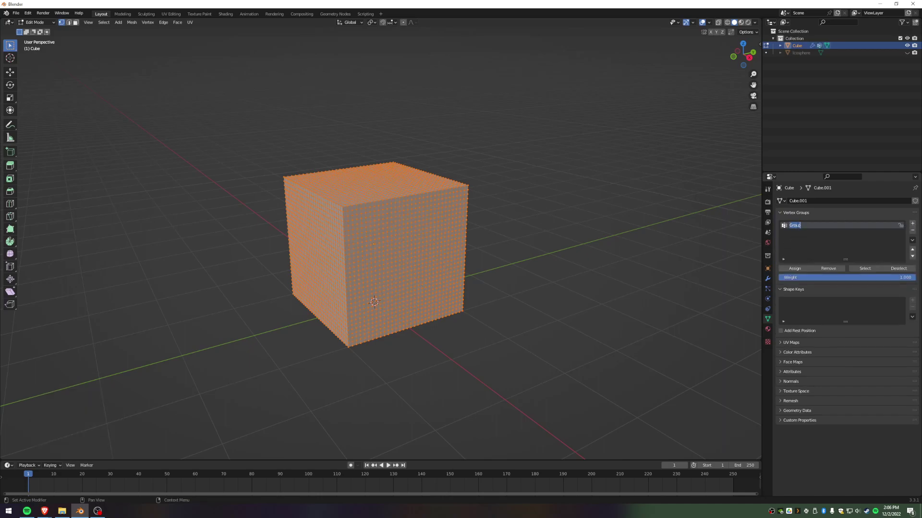
pyautogui.write('My C')
pyautogui.write('Verte')
pyautogui.write('x')
pyautogui.write(' Data')
pyautogui.press('Return')
# Select all of the cube's vertices and assign them to My Vertex Data.
pyautogui.click(793, 270)
pyautogui.hotkey('alt', 'a')
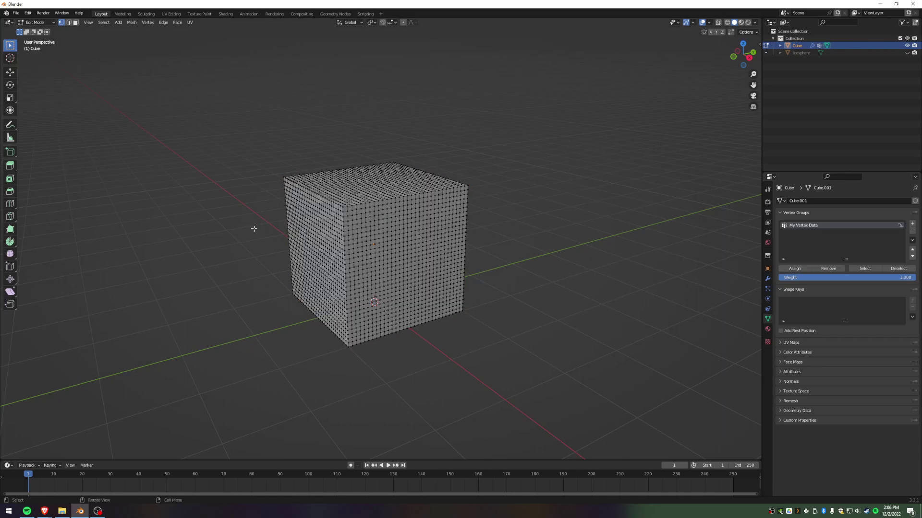
pyautogui.press('a')
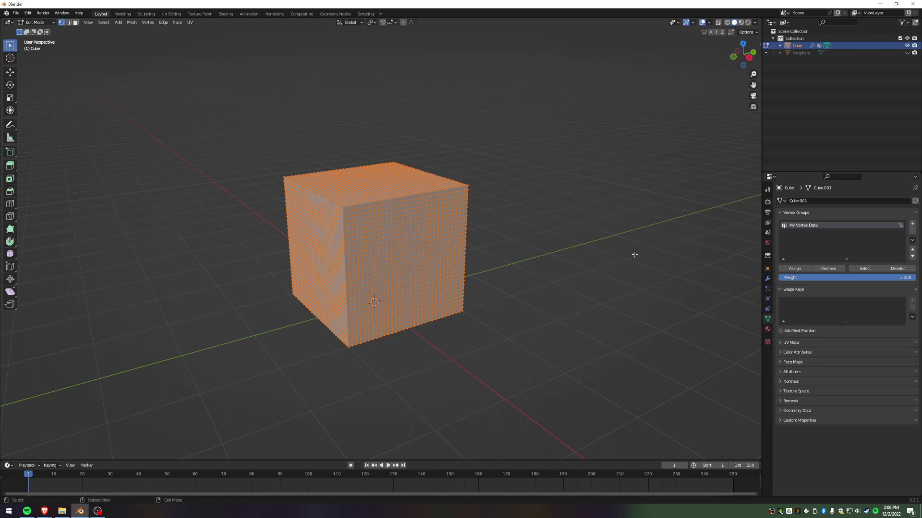
pyautogui.click(793, 270)
# Return to Object Mode and switch the cube into Weight Paint mode with solid shading.
pyautogui.press('Tab')
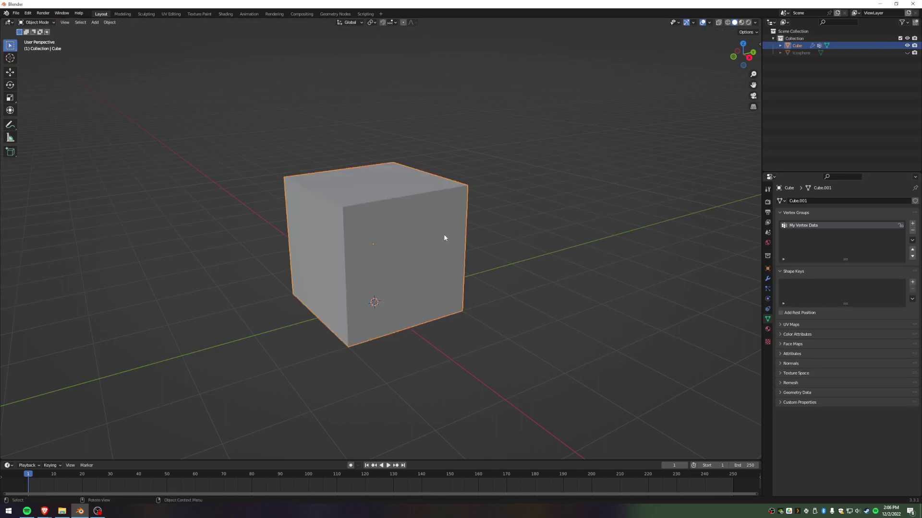
pyautogui.press('z')
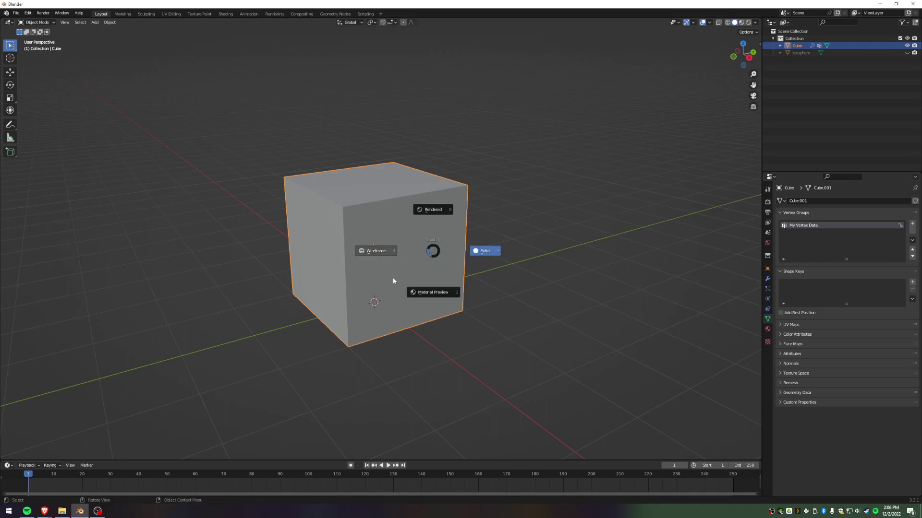
pyautogui.click(562, 245)
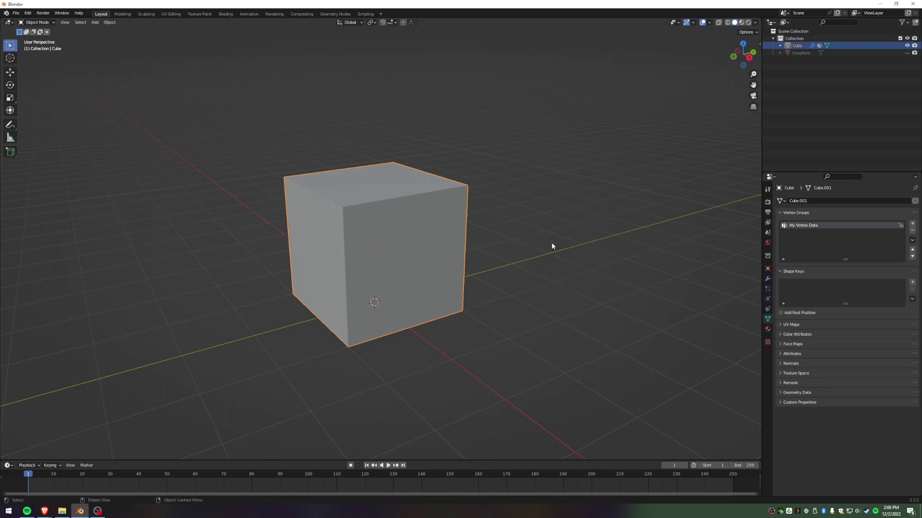
pyautogui.hotkey('ctrl', 'Tab')
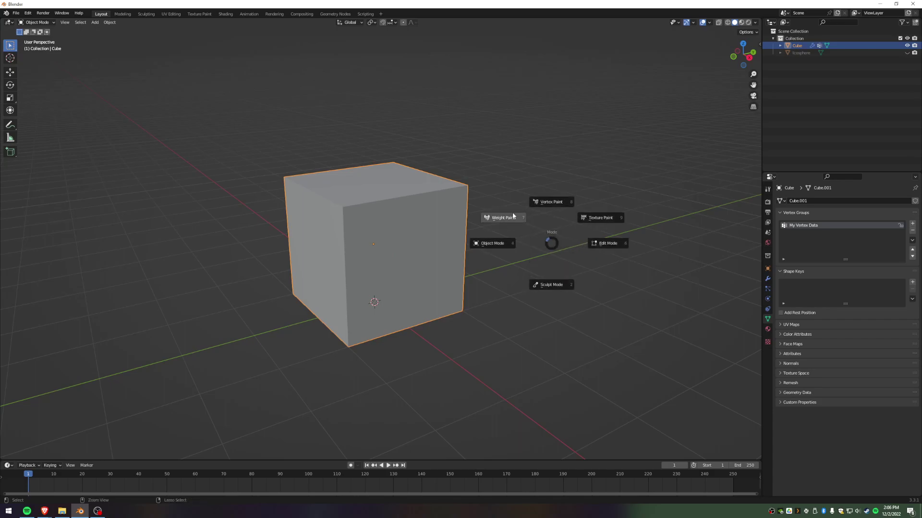
pyautogui.click(495, 219)
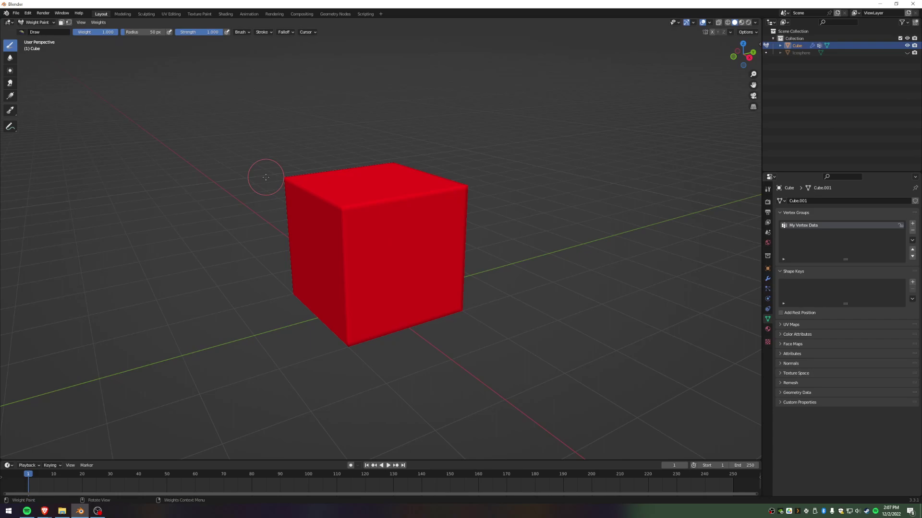
# Set the brush Weight to 0, then undo a test stroke.
pyautogui.click(102, 32)
pyautogui.write('0')
pyautogui.press('Return')
pyautogui.moveTo(353, 249)
pyautogui.mouseDown()
pyautogui.moveTo(348, 217)
pyautogui.moveTo(379, 245)
pyautogui.moveTo(364, 205)
pyautogui.moveTo(344, 224)
pyautogui.moveTo(336, 251)
pyautogui.moveTo(356, 208)
pyautogui.moveTo(411, 211)
pyautogui.moveTo(368, 234)
pyautogui.moveTo(406, 231)
pyautogui.moveTo(375, 217)
pyautogui.moveTo(326, 247)
pyautogui.moveTo(376, 236)
pyautogui.mouseUp()
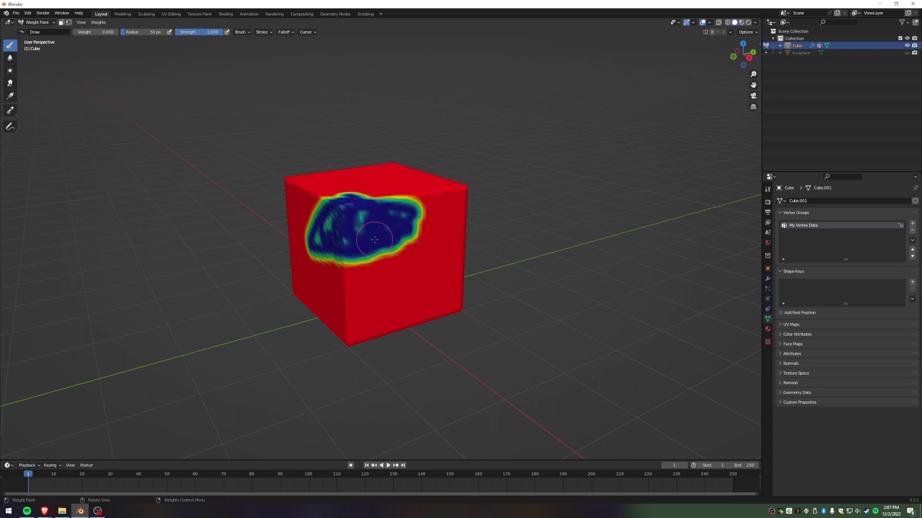
pyautogui.hotkey('ctrl', 'z')
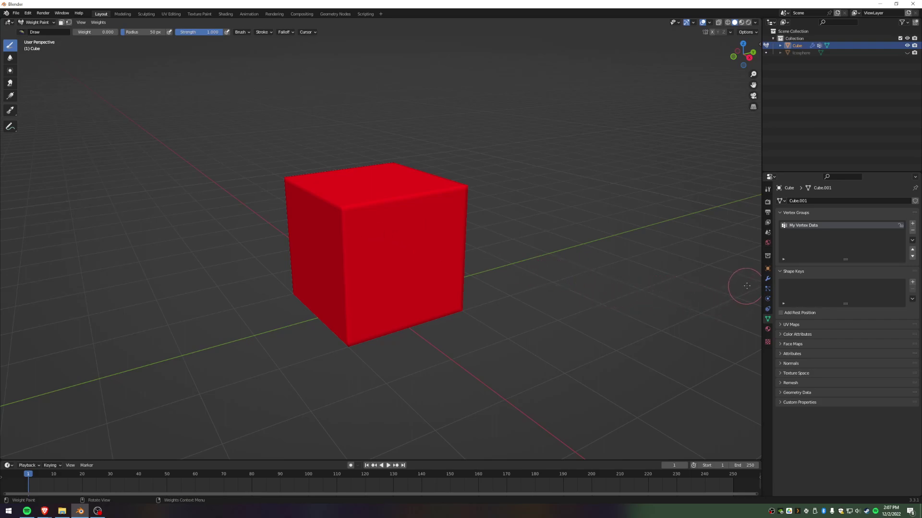
# Set the proximity modifier to My Vertex Data, target Icosphere, in Geometry mode.
pyautogui.click(768, 279)
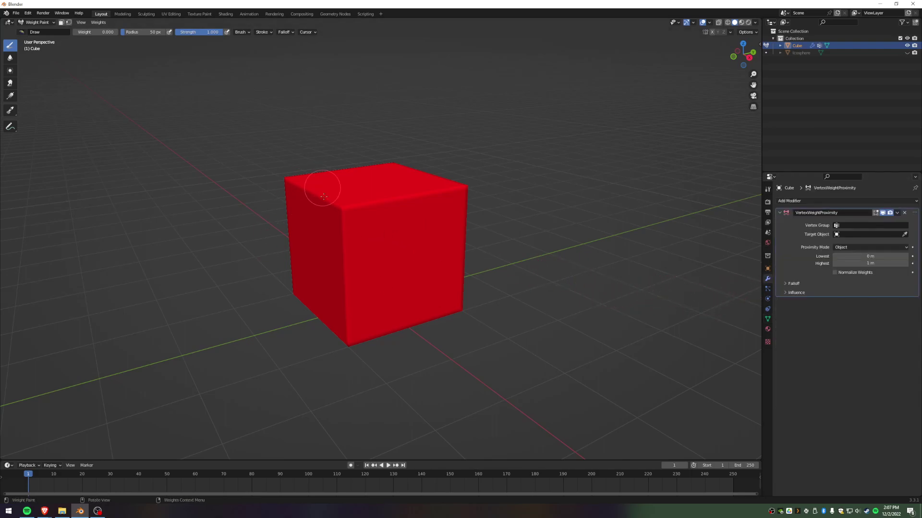
pyautogui.click(841, 226)
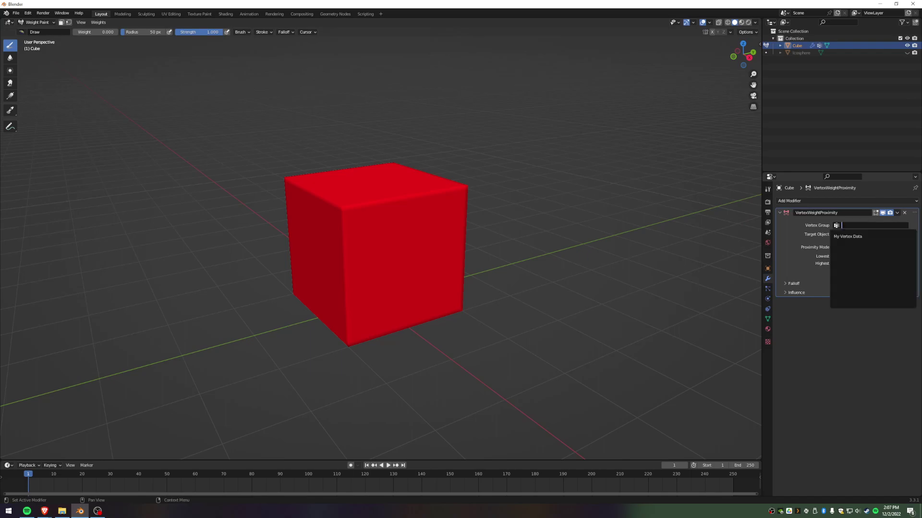
pyautogui.click(846, 236)
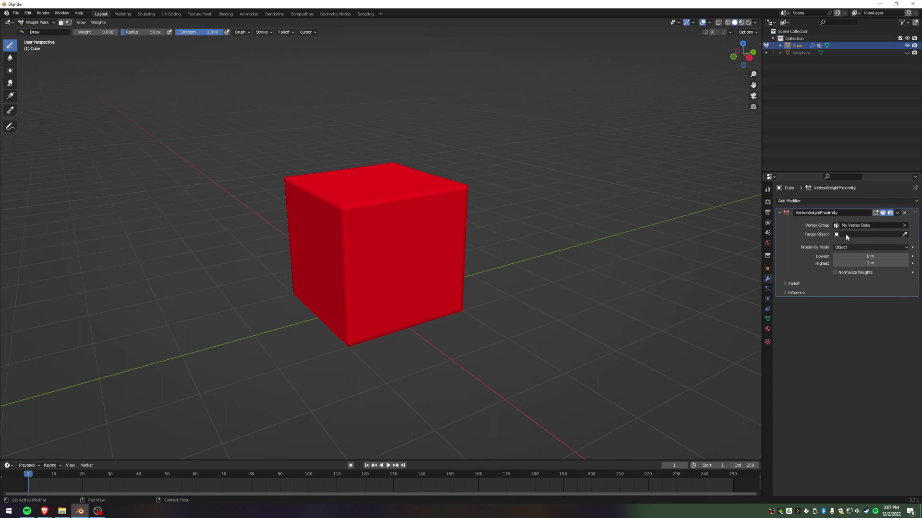
pyautogui.click(845, 235)
pyautogui.click(847, 248)
pyautogui.click(849, 247)
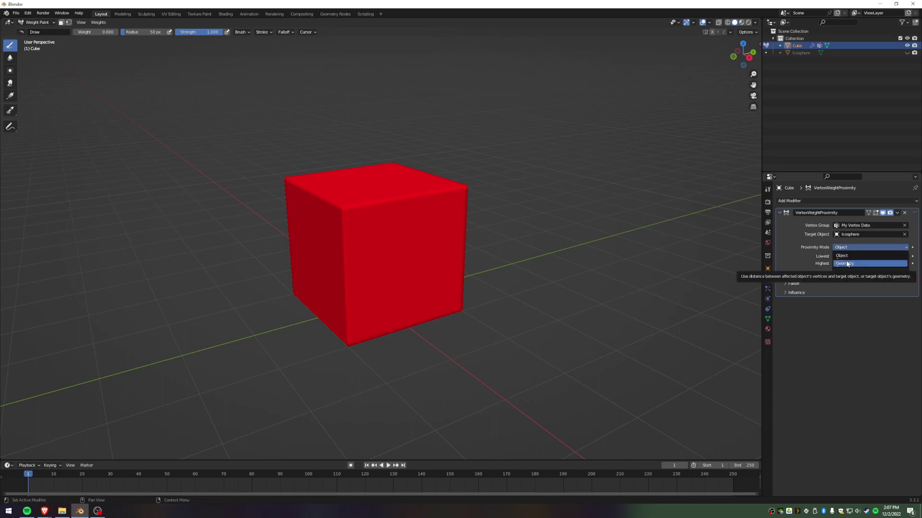
pyautogui.click(847, 264)
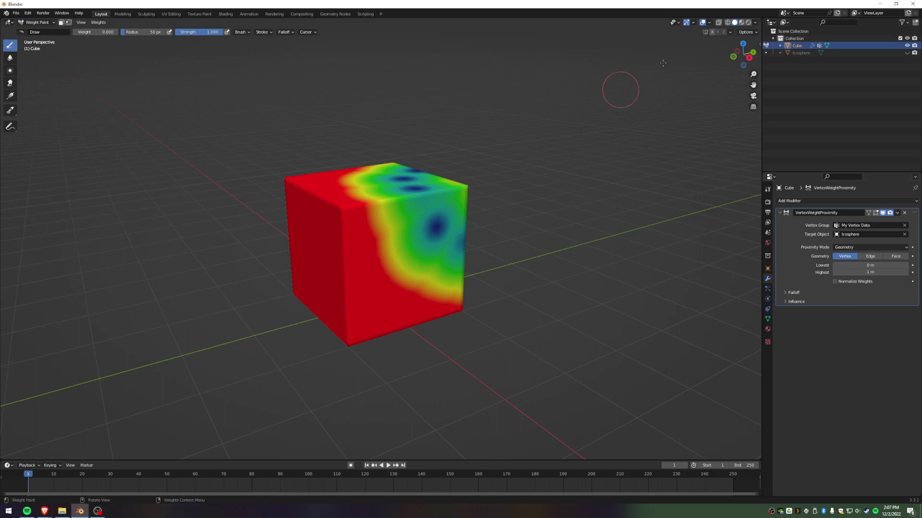
# Switch the proximity Geometry source to Face while the Icosphere is briefly shown.
pyautogui.click(907, 52)
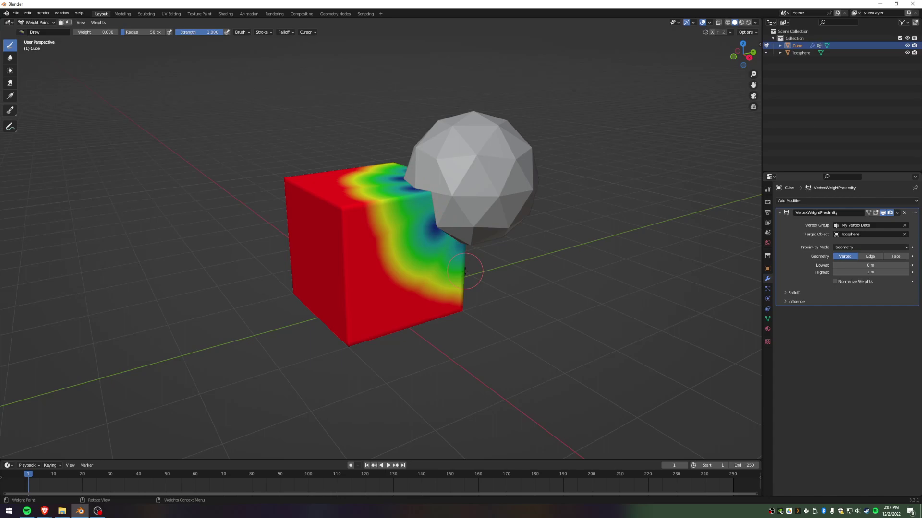
pyautogui.click(872, 255)
pyautogui.click(893, 257)
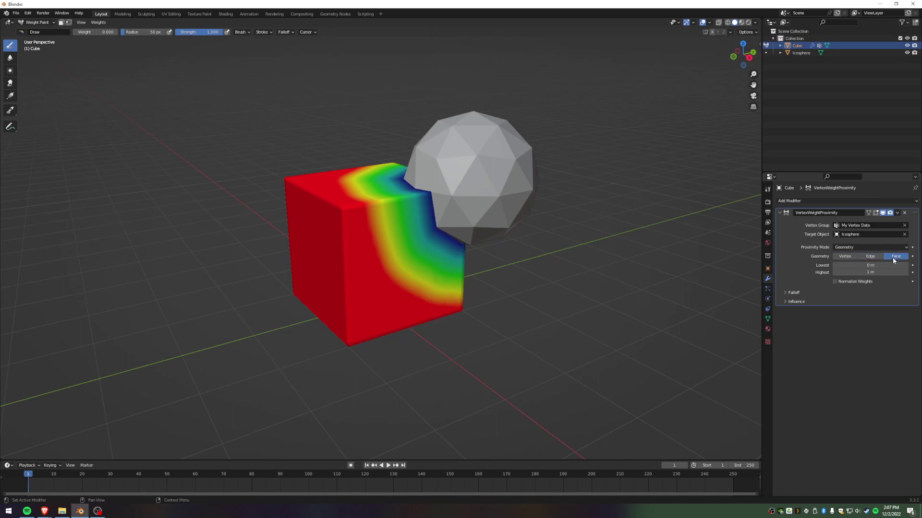
pyautogui.click(908, 54)
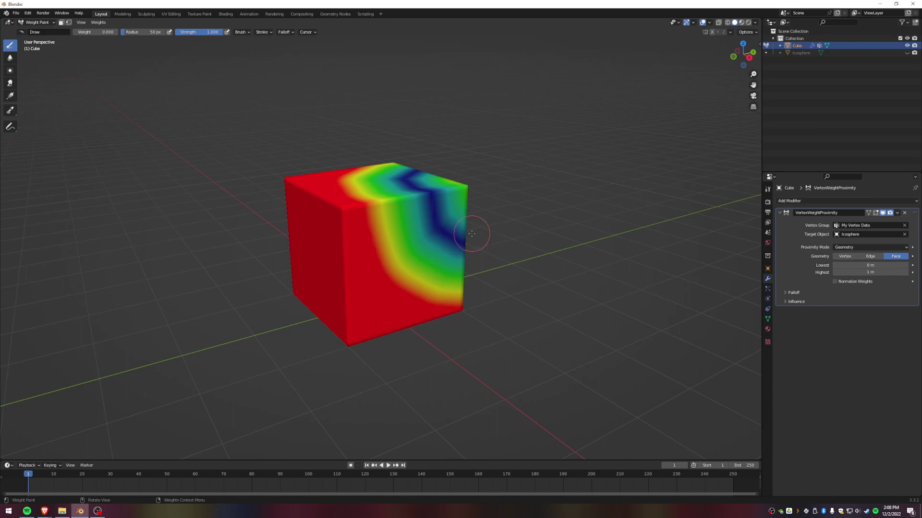
# Switch the Cube back to Object Mode and add a Decimate modifier (Collapse, ratio 1.0) after VertexWeightProximity.
pyautogui.hotkey('ctrl', 'Tab')
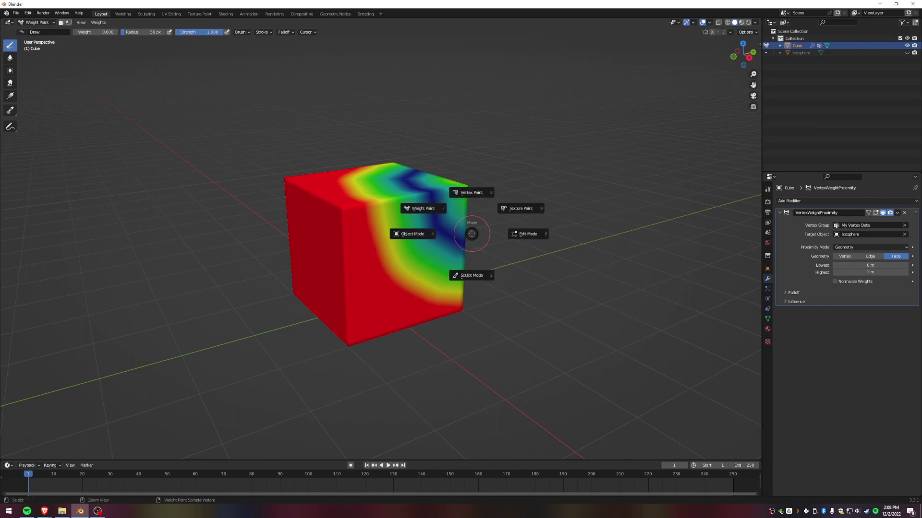
pyautogui.click(419, 234)
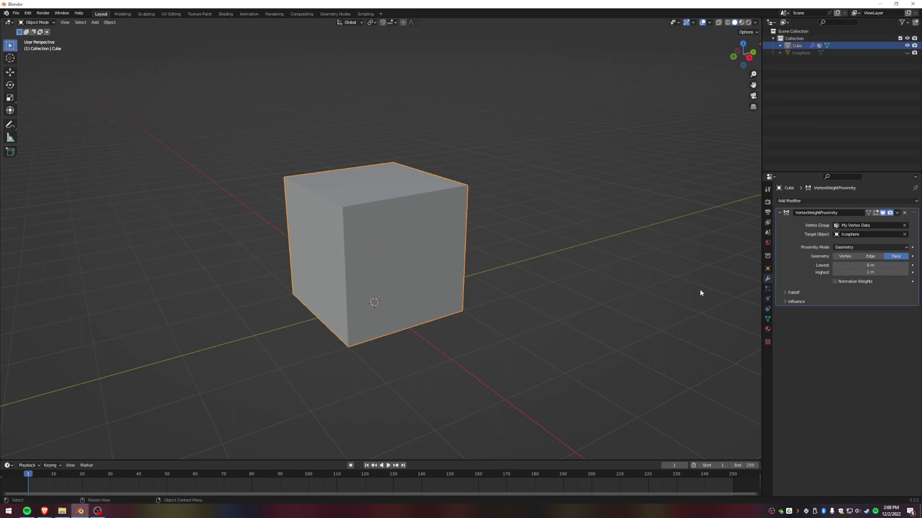
pyautogui.click(780, 212)
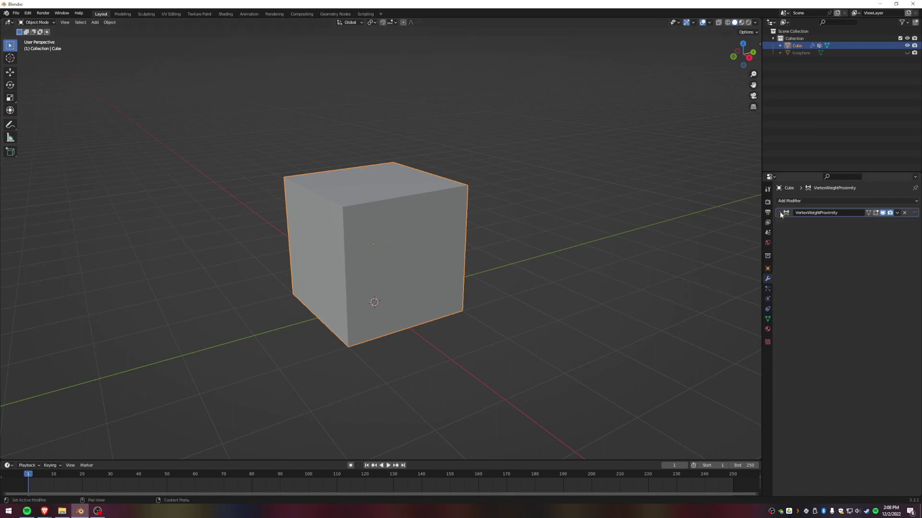
pyautogui.click(802, 200)
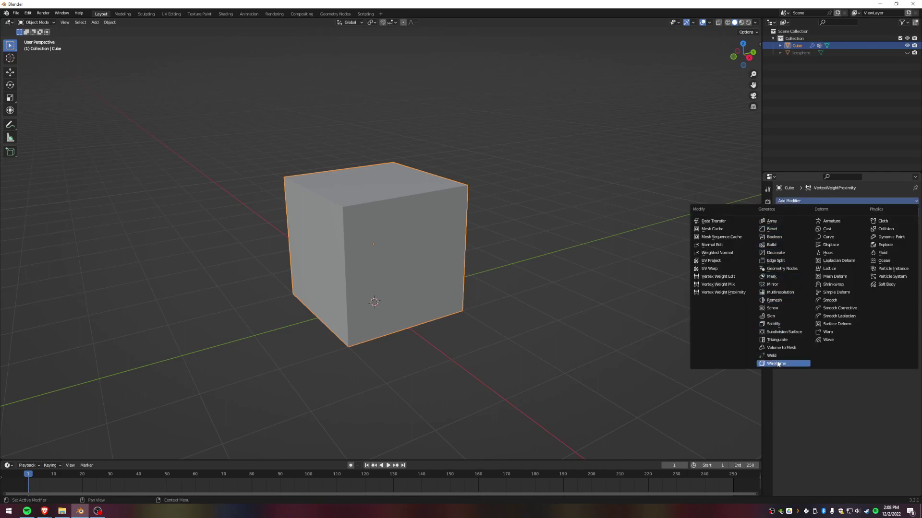
pyautogui.click(776, 253)
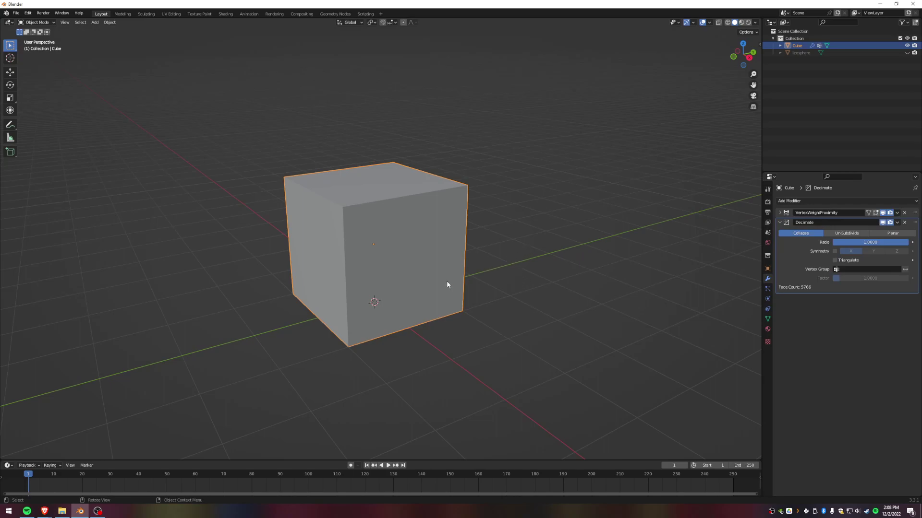
# Switch to wireframe shading and drag the Decimate ratio to 0.0000, leaving only 2 faces.
pyautogui.press('z')
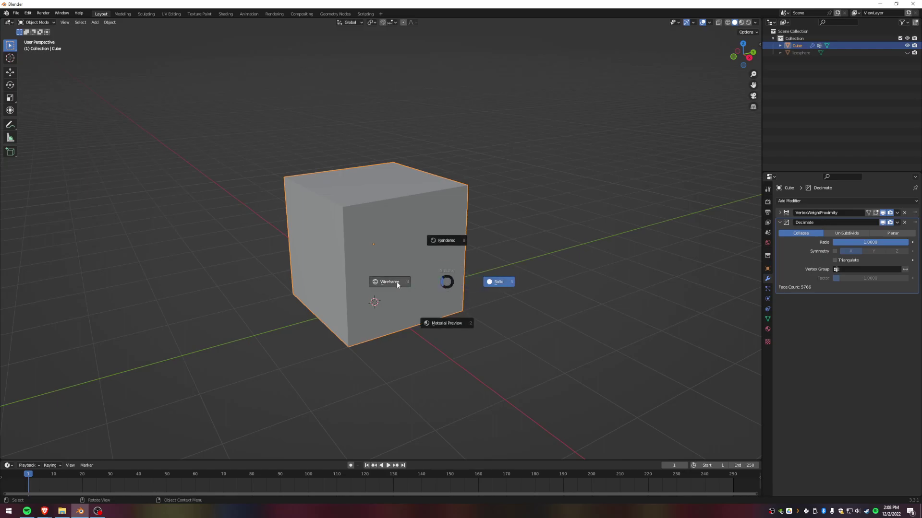
pyautogui.click(375, 283)
pyautogui.scroll(3, 374, 254)
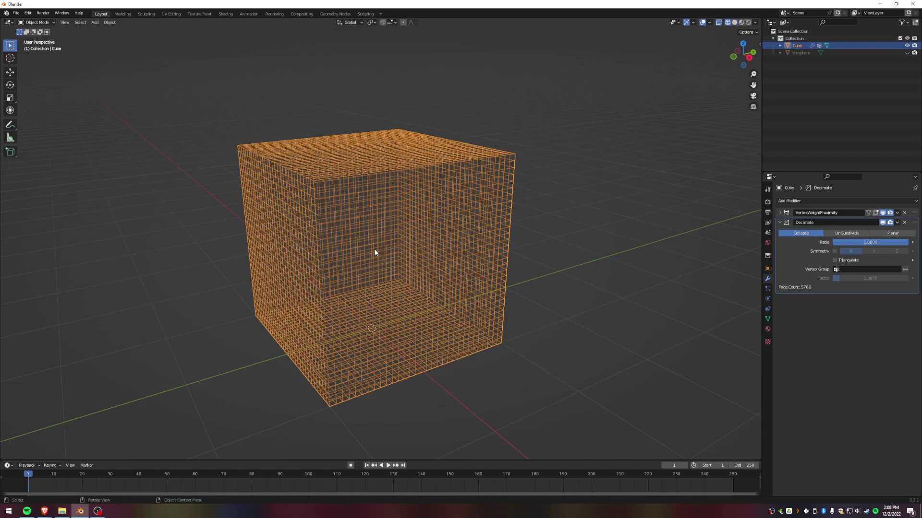
pyautogui.moveTo(374, 248); pyautogui.dragTo(378, 228, button='middle')
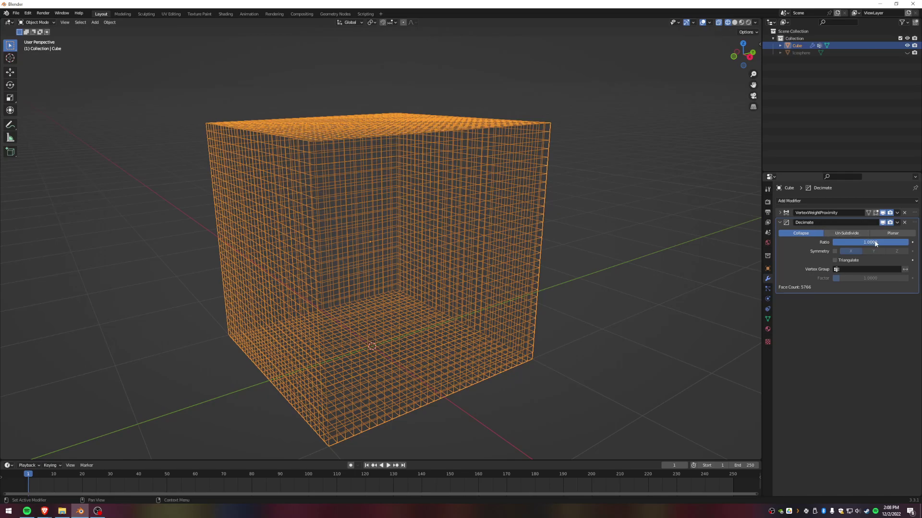
pyautogui.moveTo(870, 242); pyautogui.dragTo(833, 244)
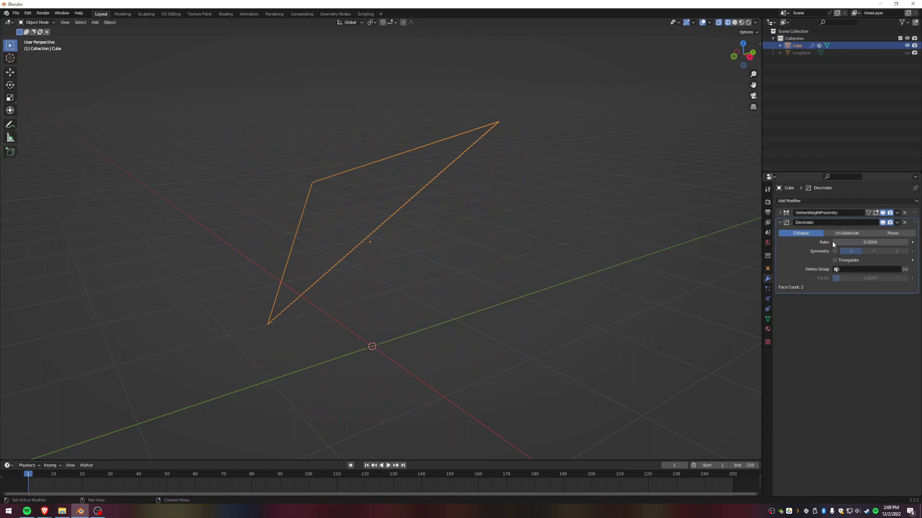
# Raise the Decimate ratio to 0.0563 for a coarse 609-face mesh, viewed from the front.
pyautogui.click(832, 243)
pyautogui.moveTo(833, 243); pyautogui.dragTo(837, 241)
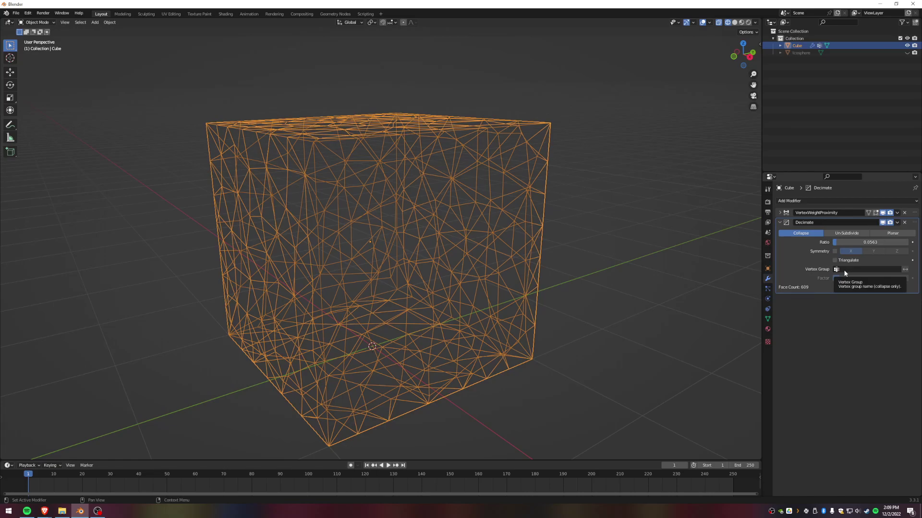
pyautogui.moveTo(606, 183); pyautogui.dragTo(539, 210, button='middle')
pyautogui.moveTo(500, 221); pyautogui.dragTo(518, 195, button='middle')
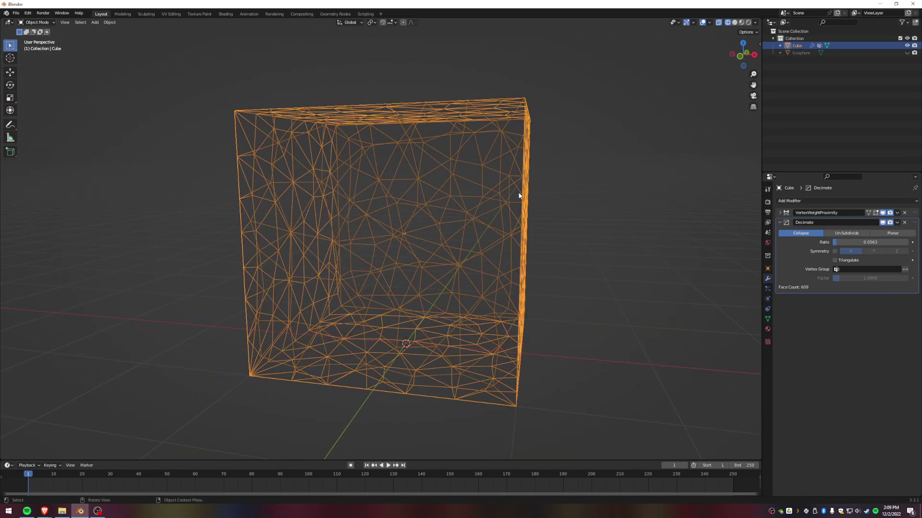
# Set the Decimate vertex group to My Vertex Data and raise its factor to 5.1784, leaving 520 faces.
pyautogui.click(845, 269)
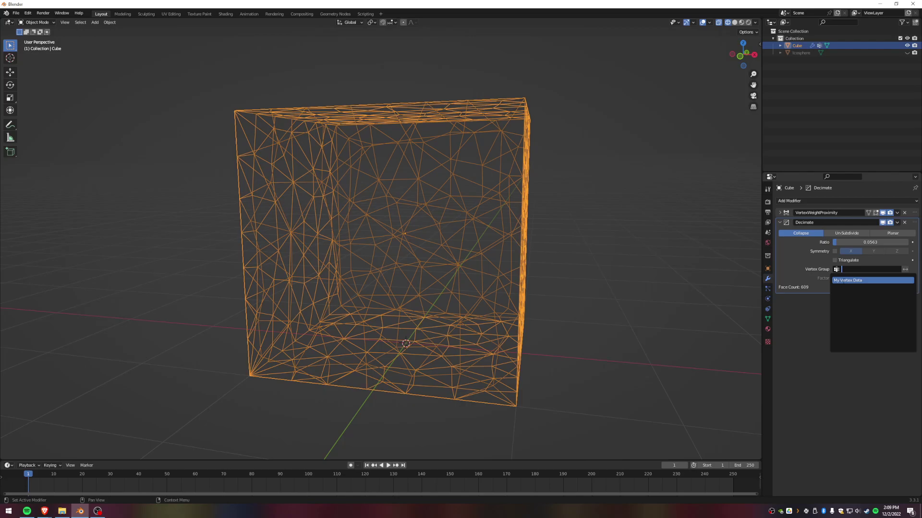
pyautogui.click(847, 280)
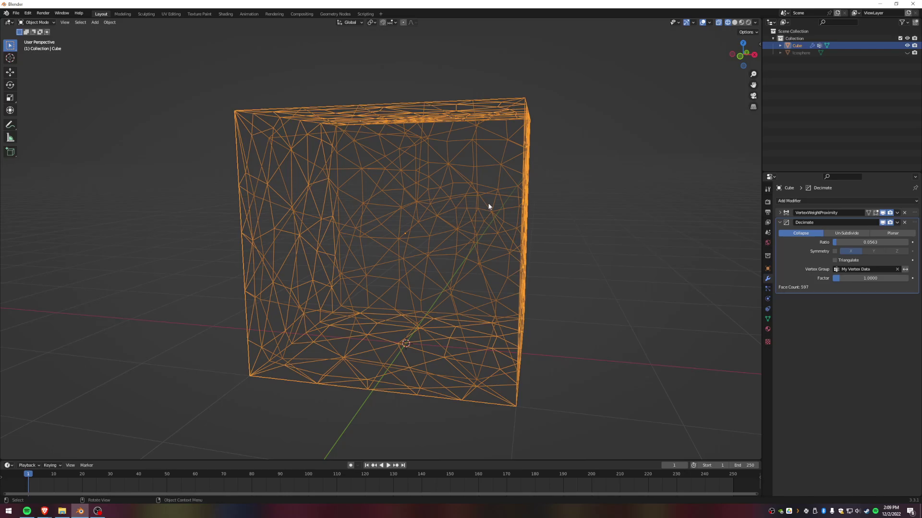
pyautogui.moveTo(469, 202)
pyautogui.mouseDown(button='middle')
pyautogui.moveTo(408, 203)
pyautogui.moveTo(372, 220)
pyautogui.moveTo(348, 209)
pyautogui.moveTo(378, 184)
pyautogui.moveTo(454, 205)
pyautogui.moveTo(441, 219)
pyautogui.moveTo(450, 200)
pyautogui.moveTo(436, 205)
pyautogui.moveTo(442, 179)
pyautogui.moveTo(490, 197)
pyautogui.moveTo(480, 186)
pyautogui.moveTo(473, 192)
pyautogui.moveTo(485, 186)
pyautogui.moveTo(476, 219)
pyautogui.moveTo(459, 229)
pyautogui.moveTo(431, 206)
pyautogui.moveTo(411, 208)
pyautogui.moveTo(500, 212)
pyautogui.moveTo(476, 229)
pyautogui.moveTo(477, 214)
pyautogui.mouseUp(button='middle')
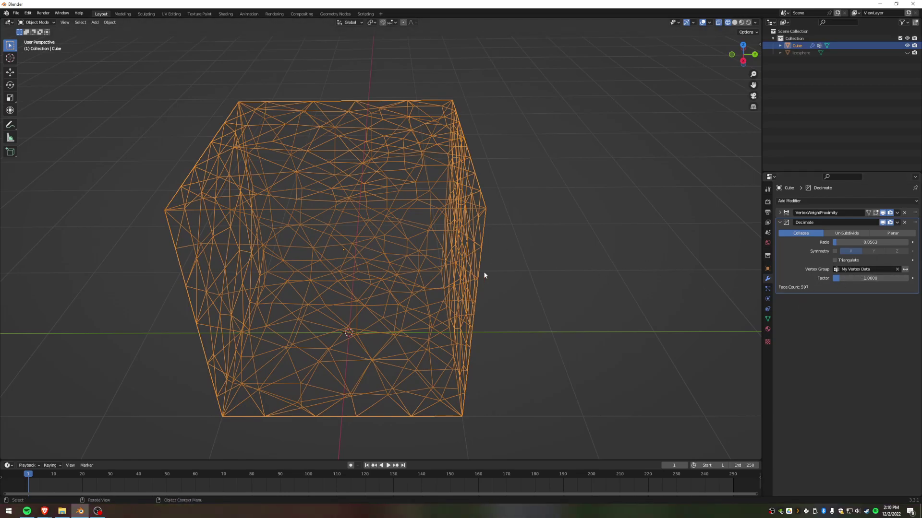
pyautogui.moveTo(471, 237); pyautogui.dragTo(405, 216, button='middle')
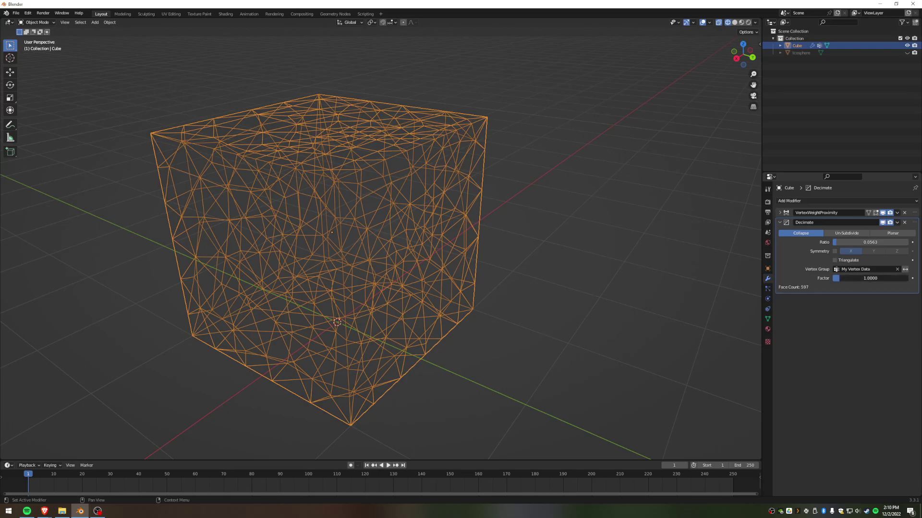
pyautogui.moveTo(835, 279); pyautogui.dragTo(872, 281)
pyautogui.moveTo(362, 208)
pyautogui.mouseDown(button='middle')
pyautogui.moveTo(385, 195)
pyautogui.moveTo(395, 222)
pyautogui.moveTo(384, 218)
pyautogui.moveTo(387, 203)
pyautogui.moveTo(363, 197)
pyautogui.mouseUp(button='middle')
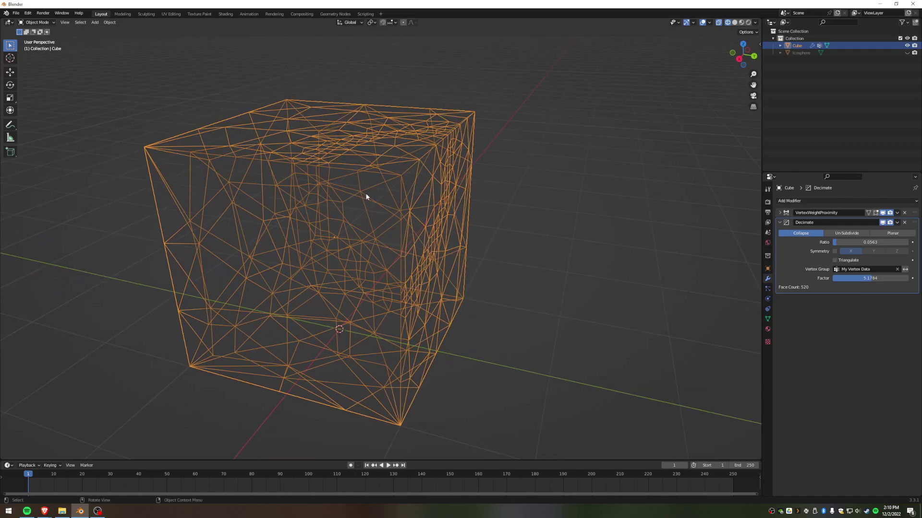
pyautogui.press('Tab')
pyautogui.press('F3')
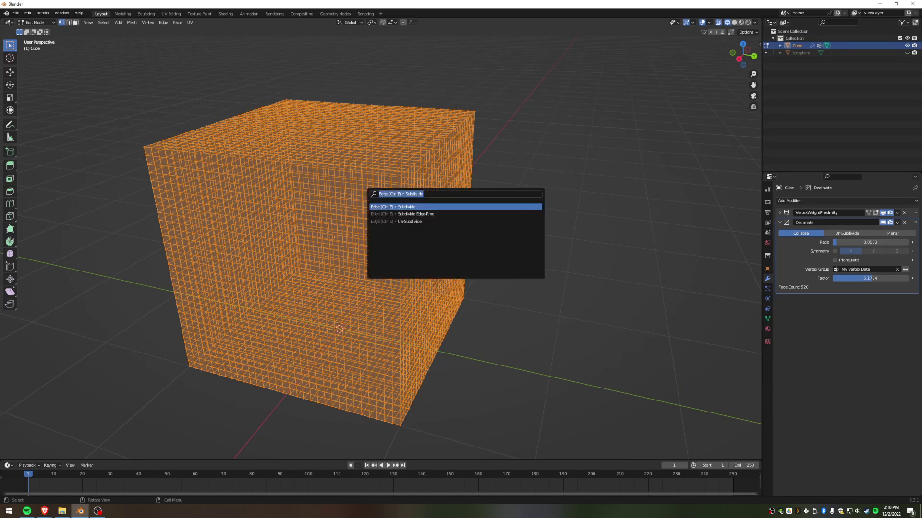
pyautogui.press('Return')
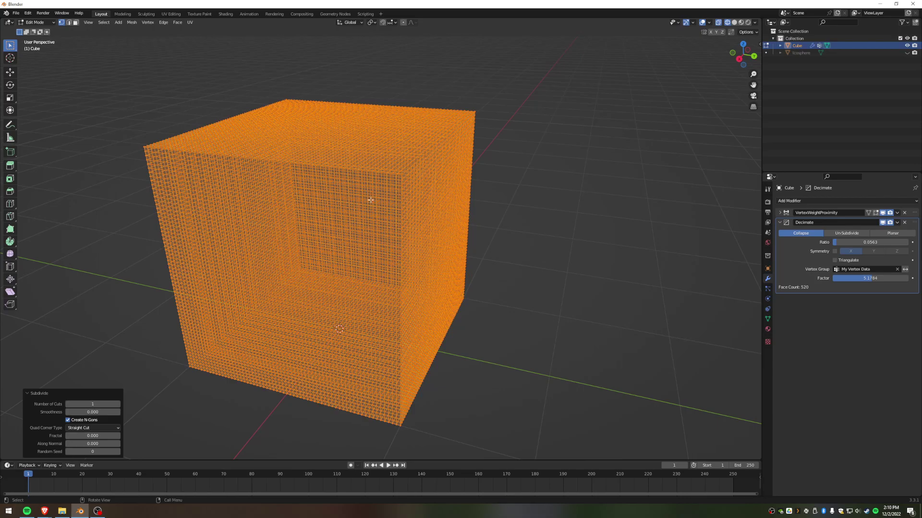
pyautogui.moveTo(366, 243); pyautogui.dragTo(359, 171, button='middle')
pyautogui.press('Tab')
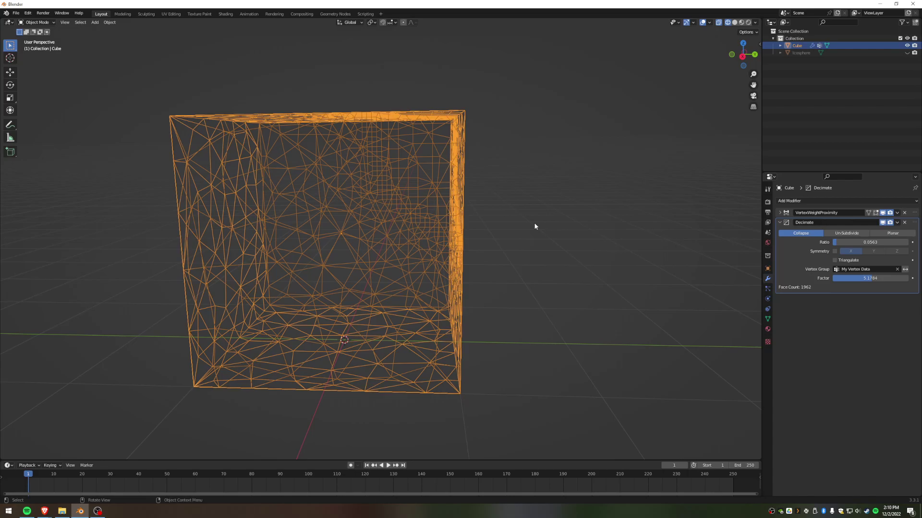
pyautogui.click(834, 261)
pyautogui.moveTo(548, 224); pyautogui.dragTo(358, 211, button='middle')
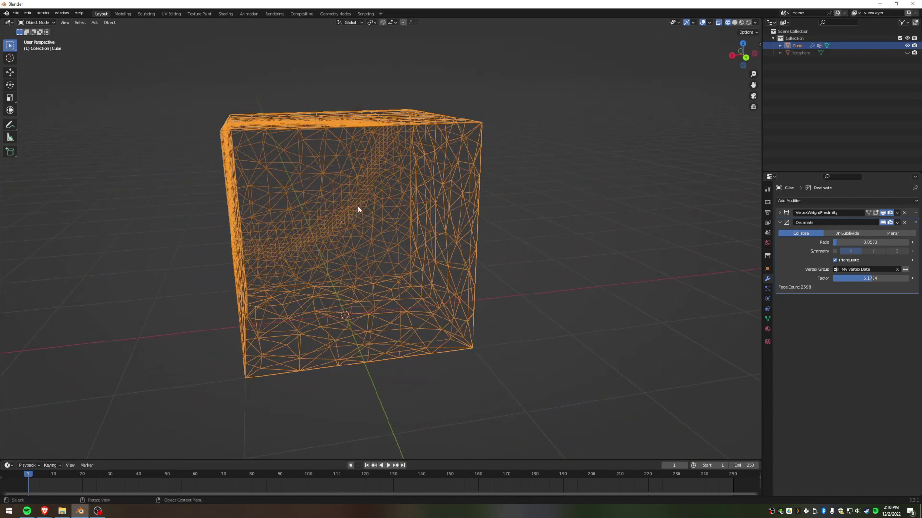
pyautogui.moveTo(298, 241); pyautogui.dragTo(375, 191, button='middle')
pyautogui.moveTo(456, 288); pyautogui.dragTo(304, 227, button='middle')
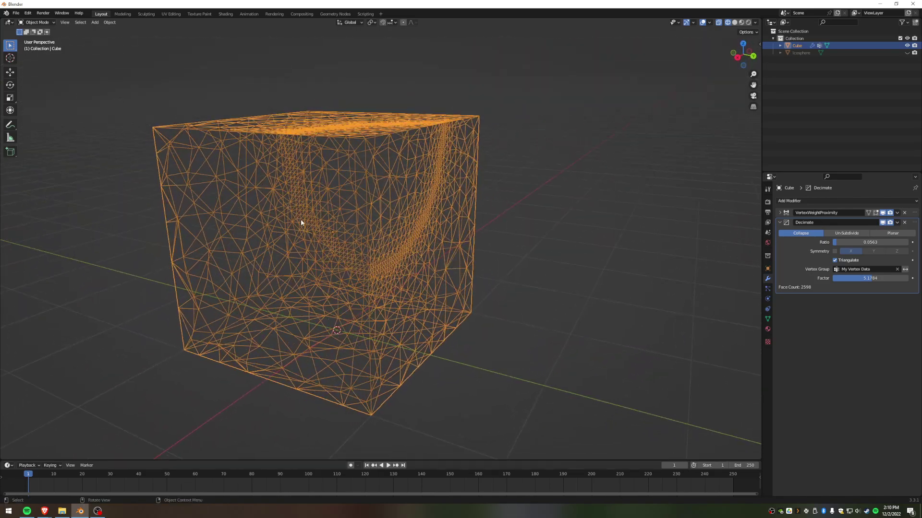
pyautogui.moveTo(422, 264); pyautogui.dragTo(260, 253, button='middle')
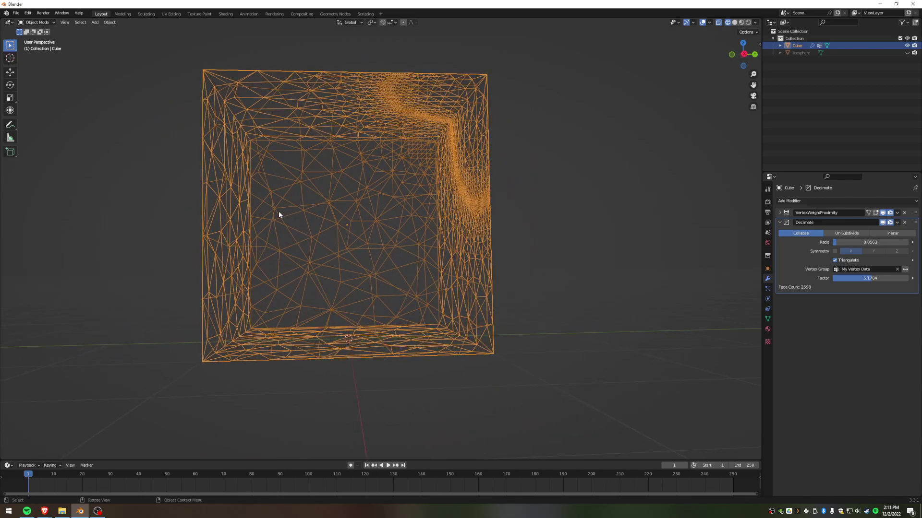
pyautogui.moveTo(336, 204); pyautogui.dragTo(302, 195, button='middle')
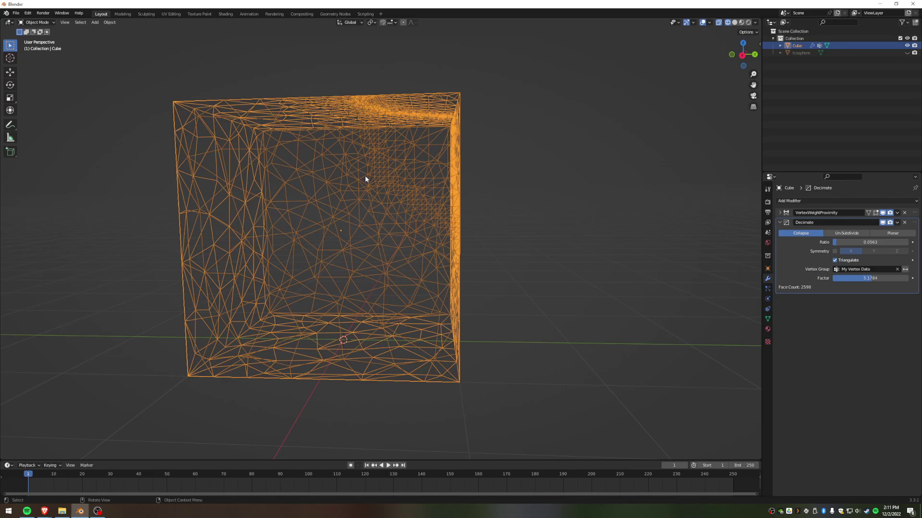
pyautogui.moveTo(365, 179); pyautogui.dragTo(331, 202, button='middle')
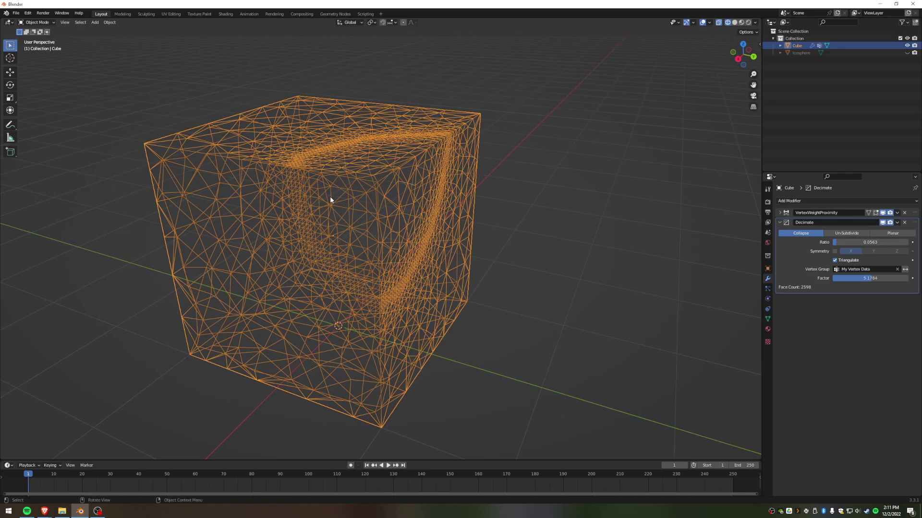
pyautogui.moveTo(229, 205); pyautogui.dragTo(237, 209, button='middle')
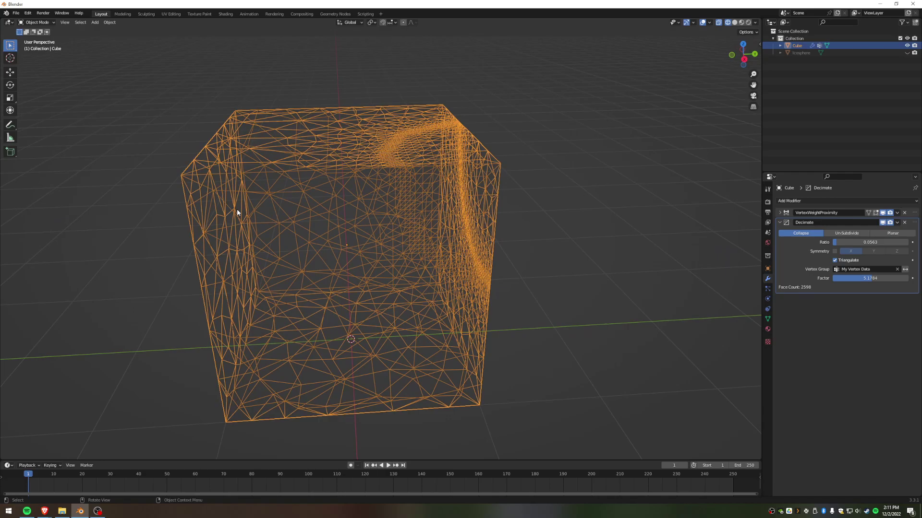
pyautogui.moveTo(237, 209)
pyautogui.mouseDown(button='middle')
pyautogui.moveTo(325, 189)
pyautogui.moveTo(312, 205)
pyautogui.moveTo(226, 204)
pyautogui.mouseUp(button='middle')
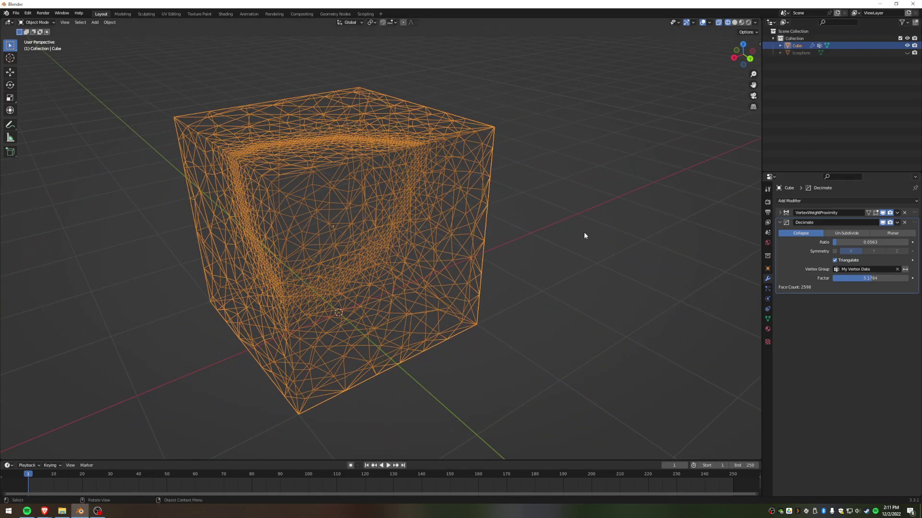
# Add a Geometry Nodes modifier with a new node group after Decimate, and split the 3D view in two.
pyautogui.click(780, 223)
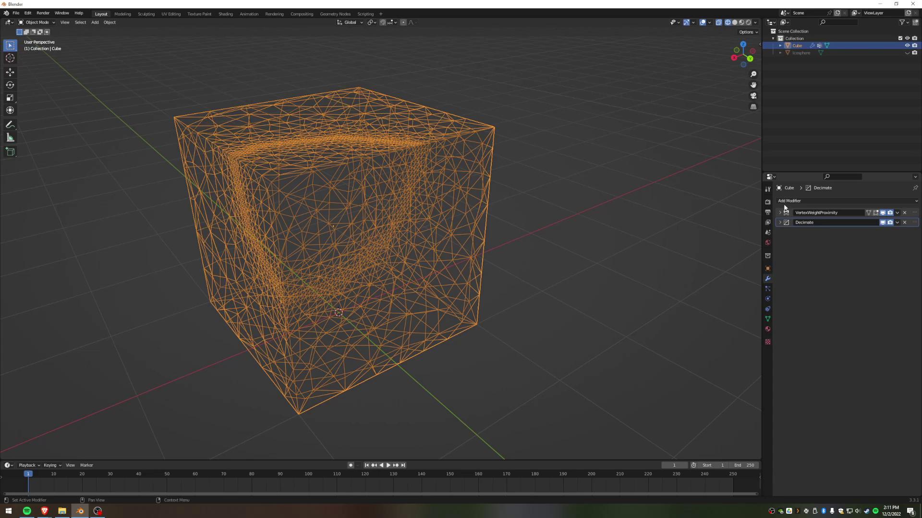
pyautogui.click(783, 201)
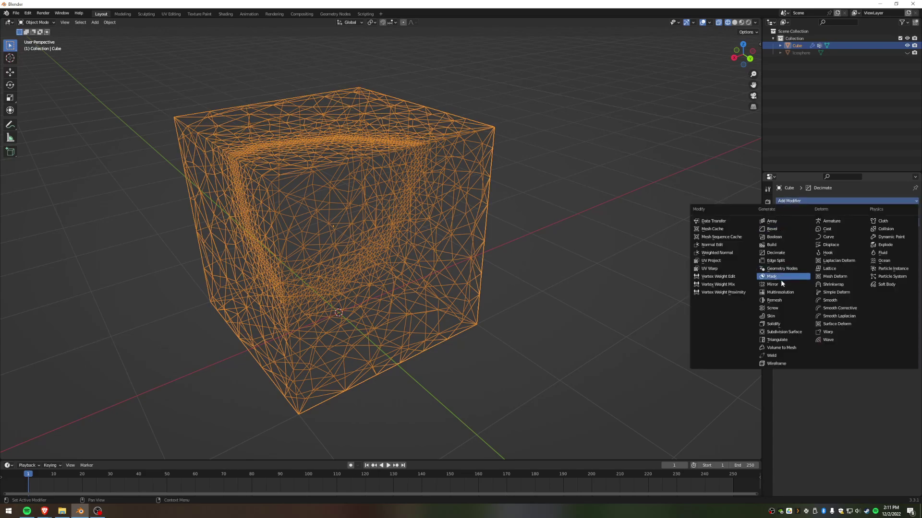
pyautogui.click(779, 269)
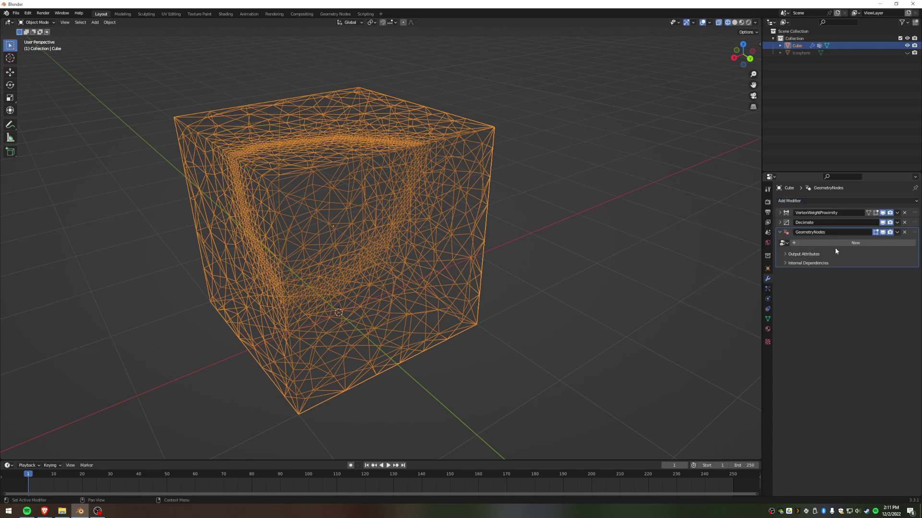
pyautogui.click(816, 243)
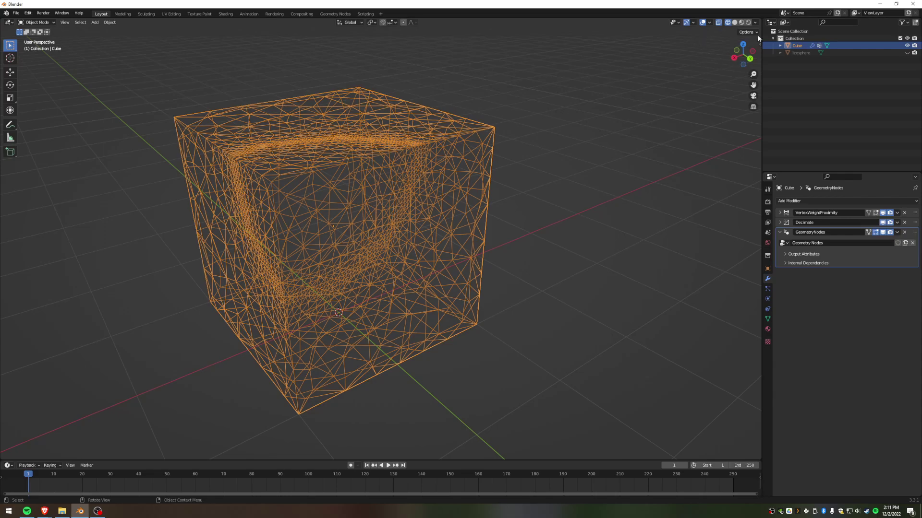
pyautogui.moveTo(762, 21); pyautogui.dragTo(382, 94)
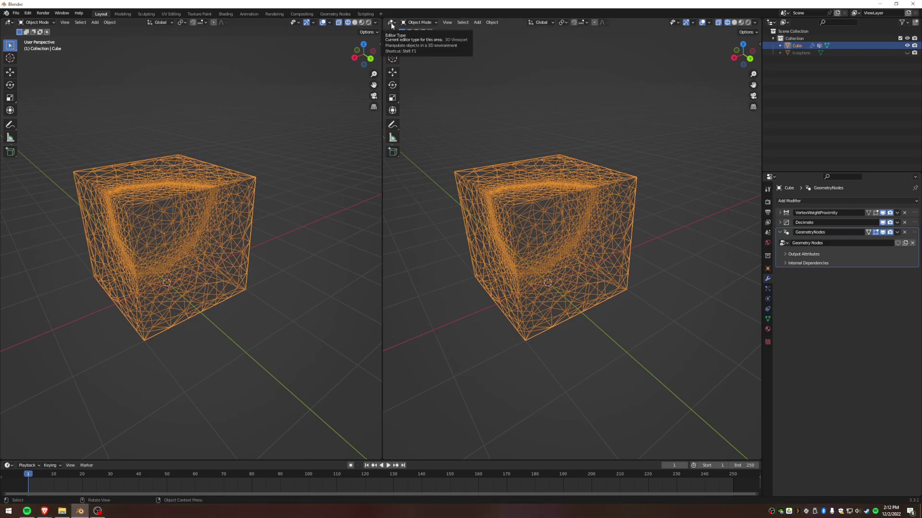
# Make the right-hand area a Geometry Node Editor with Group Input and Group Output centred.
pyautogui.click(391, 23)
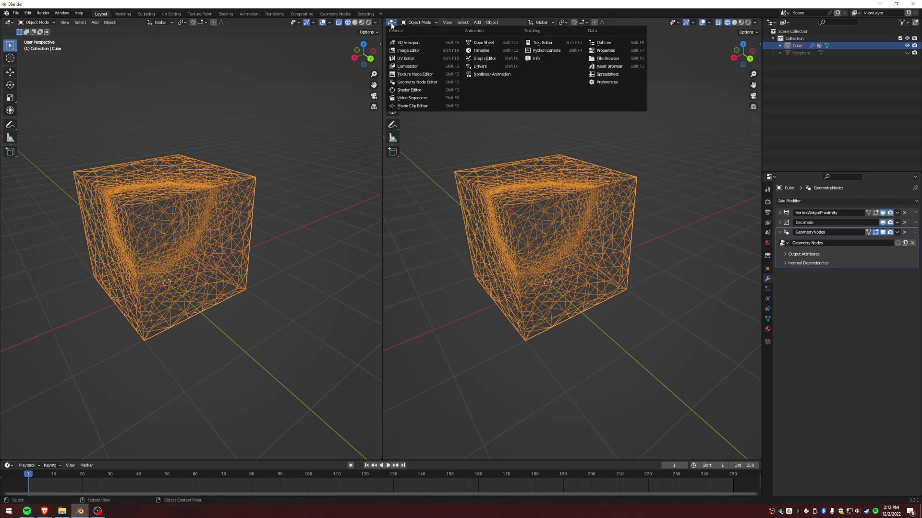
pyautogui.click(411, 83)
pyautogui.moveTo(492, 248); pyautogui.dragTo(557, 171, button='middle')
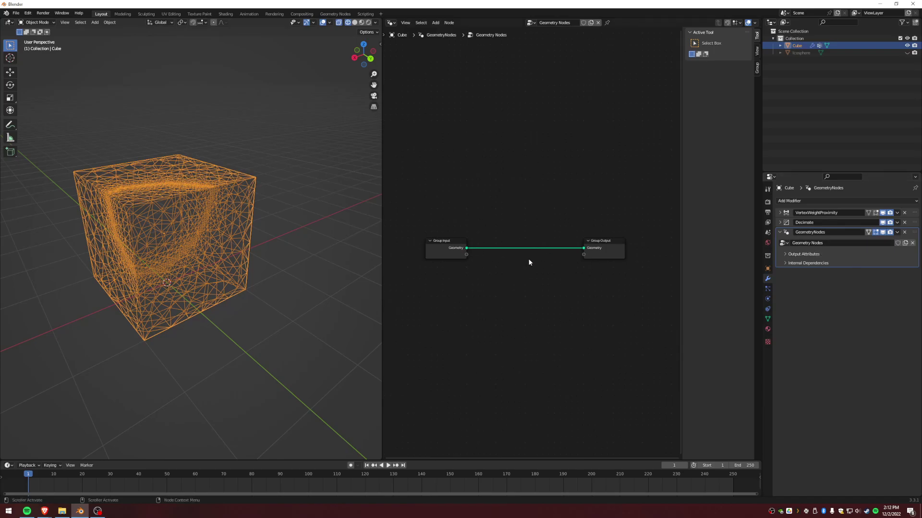
pyautogui.scroll(1, 513, 250)
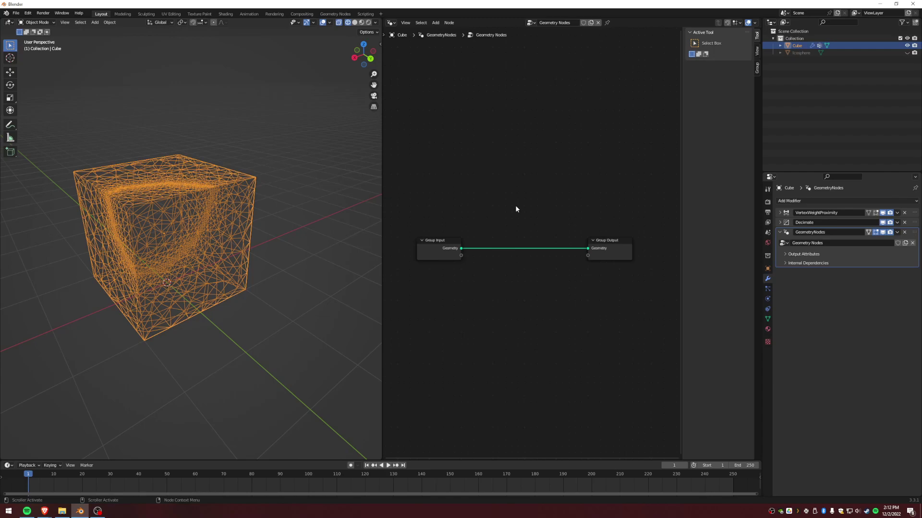
# Insert a Dual Mesh node between Group Input and Group Output.
pyautogui.hotkey('shift', 'a')
pyautogui.moveTo(516, 208)
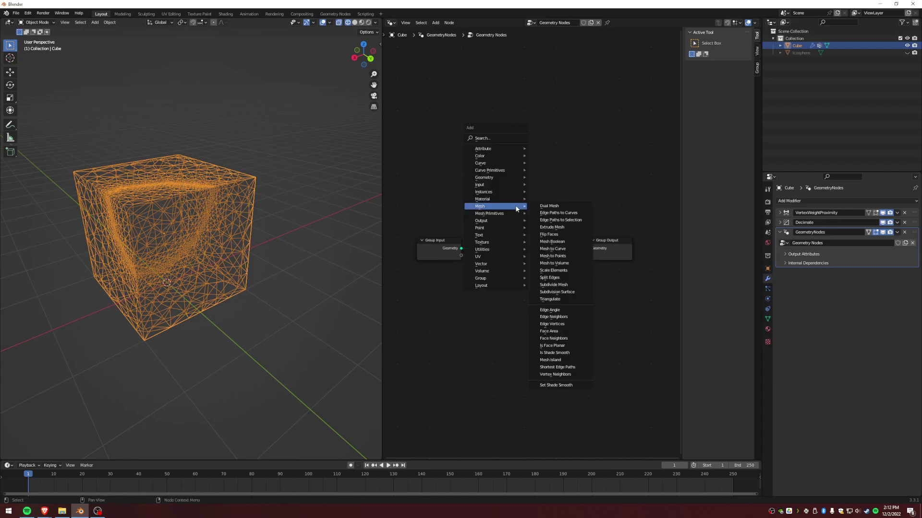
pyautogui.click(500, 137)
pyautogui.write('dual')
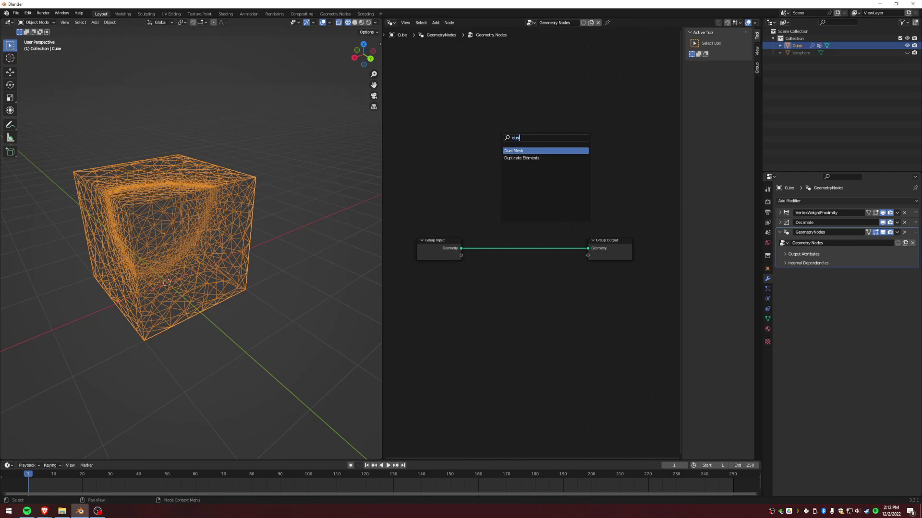
pyautogui.press('Return')
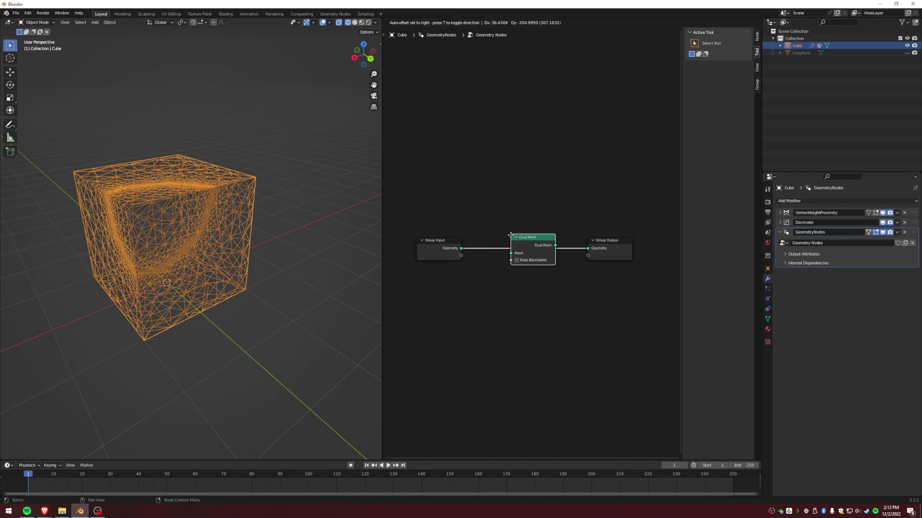
pyautogui.click(511, 236)
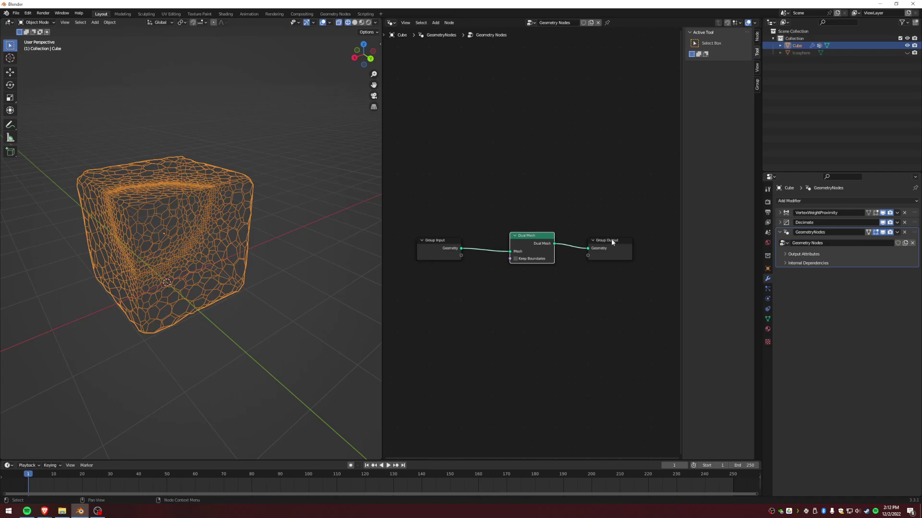
# Toggle mute on the Dual Mesh node to compare the cellular cube with the original mesh.
pyautogui.moveTo(144, 223)
pyautogui.mouseDown(button='middle')
pyautogui.moveTo(196, 208)
pyautogui.moveTo(185, 241)
pyautogui.moveTo(148, 229)
pyautogui.mouseUp(button='middle')
pyautogui.scroll(5, 185, 241)
pyautogui.moveTo(80, 250); pyautogui.dragTo(191, 224, button='middle')
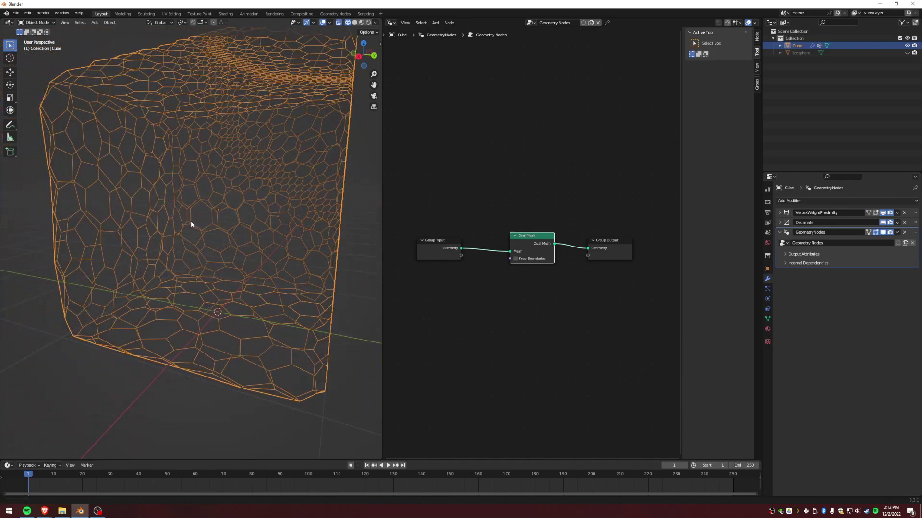
pyautogui.press('m')
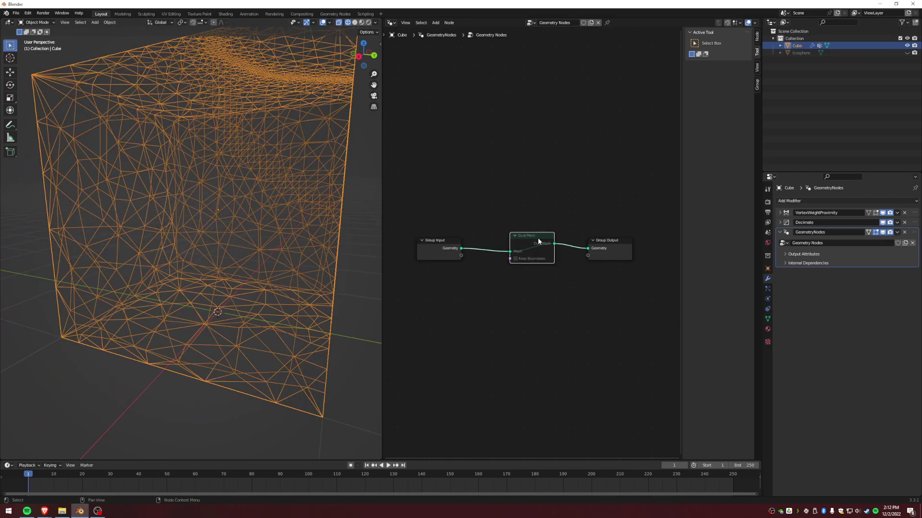
pyautogui.press('m')
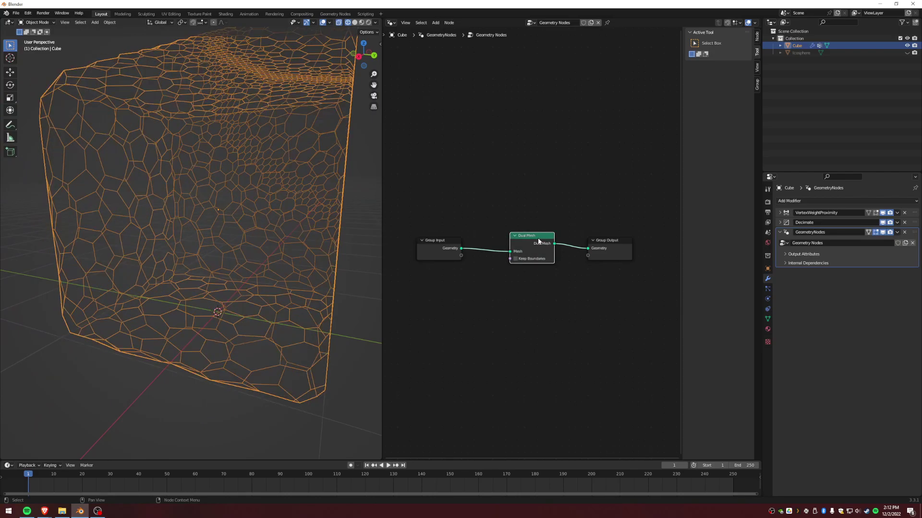
pyautogui.press('m')
pyautogui.press('m')
pyautogui.press('m')
pyautogui.press('m')
pyautogui.moveTo(264, 172); pyautogui.dragTo(304, 154, button='middle')
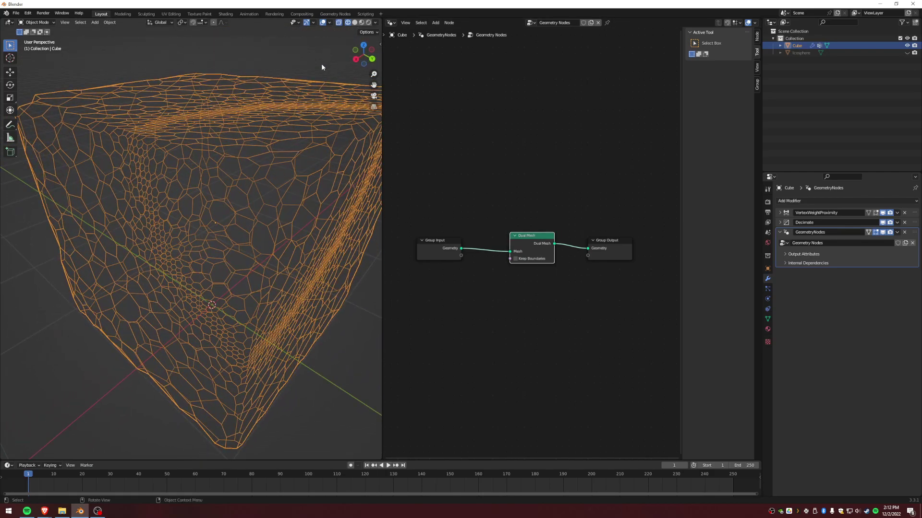
# Join the node editor back into a single full-size 3D view.
pyautogui.moveTo(379, 25); pyautogui.dragTo(548, 25)
pyautogui.scroll(-5, 430, 249)
pyautogui.moveTo(431, 249); pyautogui.dragTo(391, 247, button='middle')
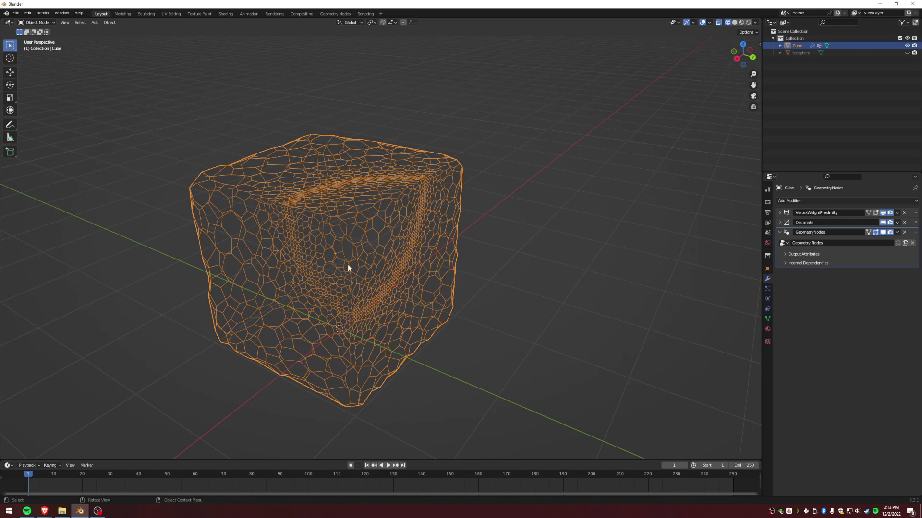
# Switch the viewport to solid shading and collapse the GeometryNodes modifier panel.
pyautogui.press('z')
pyautogui.click(407, 267)
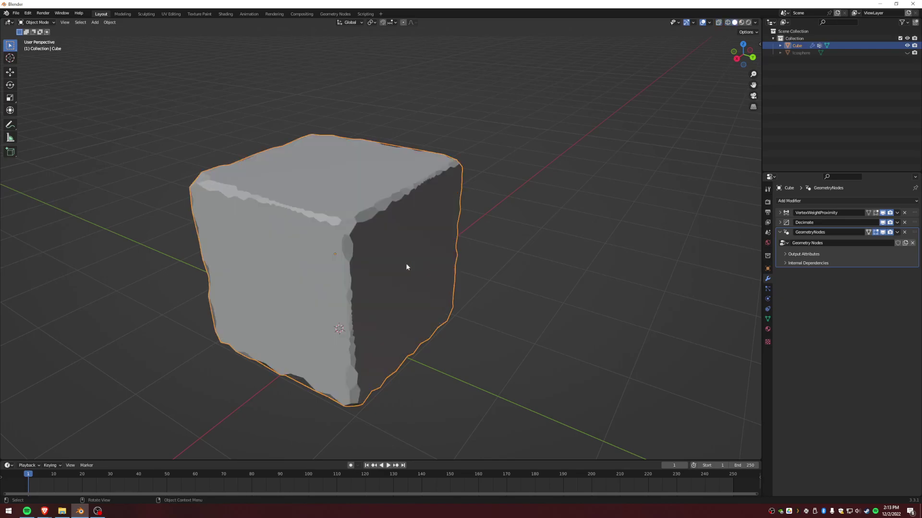
pyautogui.moveTo(390, 242); pyautogui.dragTo(398, 225, button='middle')
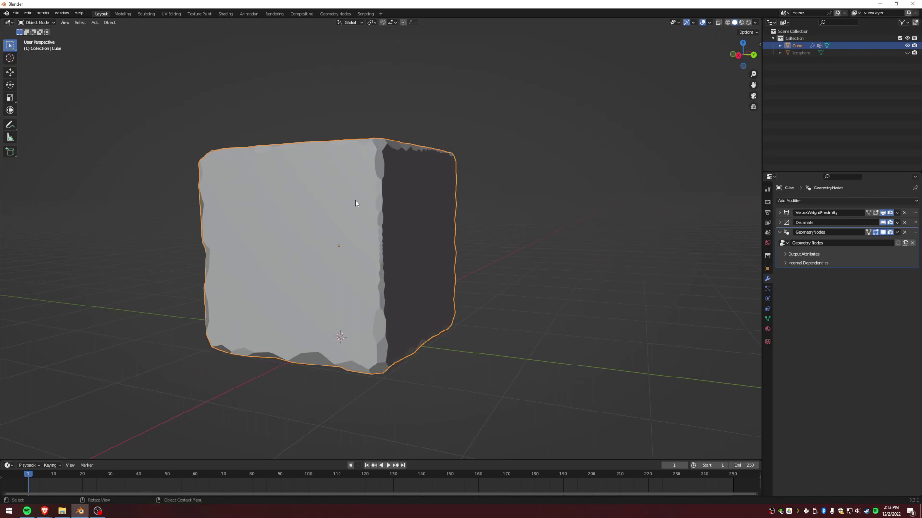
pyautogui.click(780, 232)
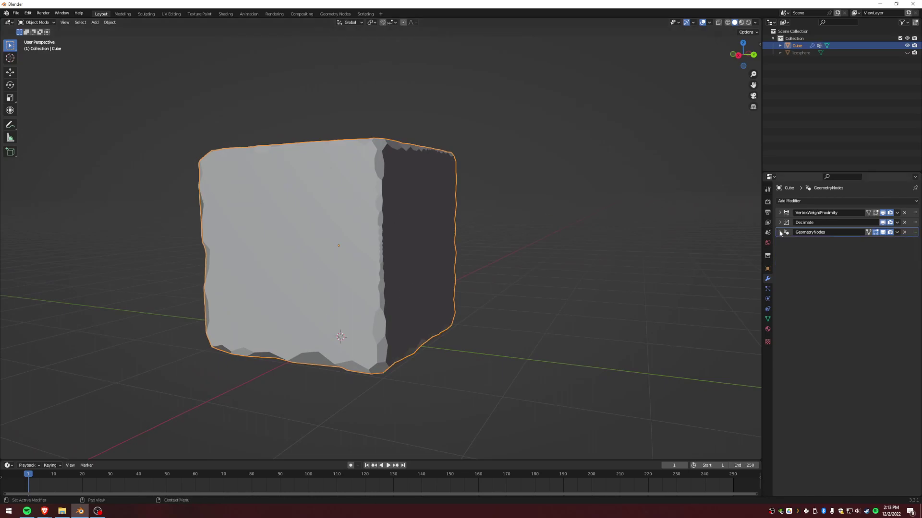
# Add a Wireframe modifier after Geometry Nodes, turning the cube into a perforated lattice.
pyautogui.click(787, 201)
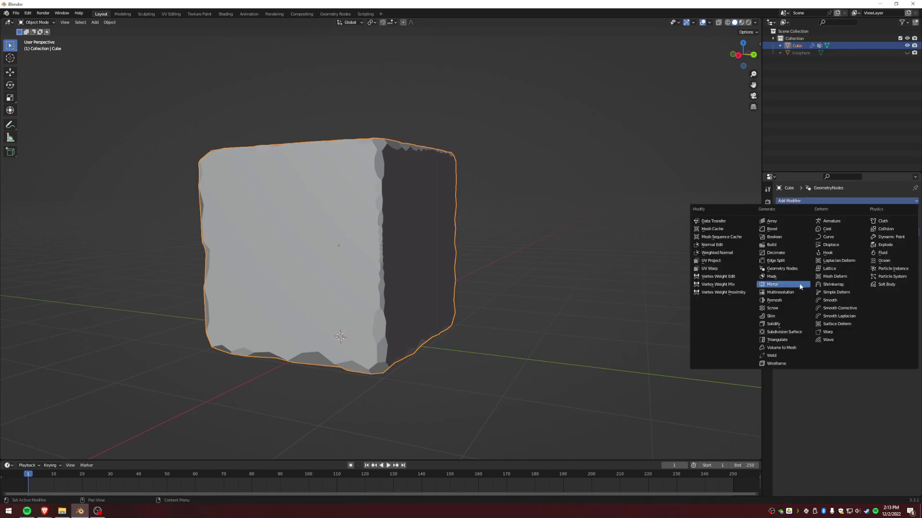
pyautogui.click(776, 363)
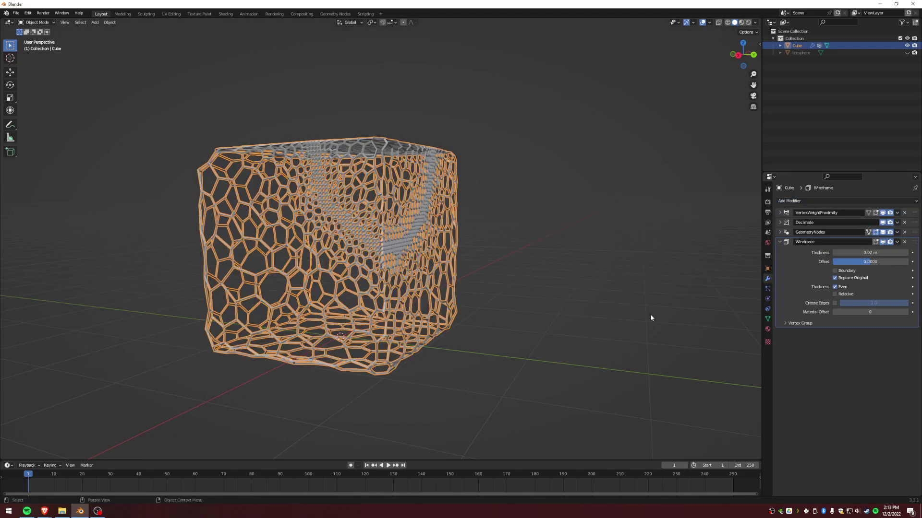
pyautogui.moveTo(437, 155)
pyautogui.mouseDown(button='middle')
pyautogui.moveTo(457, 150)
pyautogui.moveTo(411, 170)
pyautogui.moveTo(462, 156)
pyautogui.moveTo(451, 162)
pyautogui.mouseUp(button='middle')
pyautogui.scroll(3, 386, 214)
pyautogui.moveTo(380, 216); pyautogui.dragTo(569, 234, button='middle')
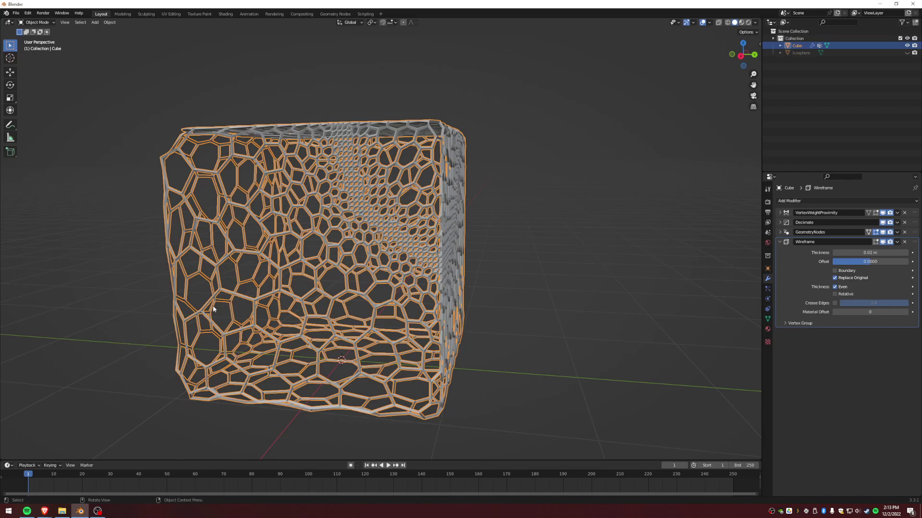
pyautogui.moveTo(240, 350); pyautogui.dragTo(244, 317, button='middle')
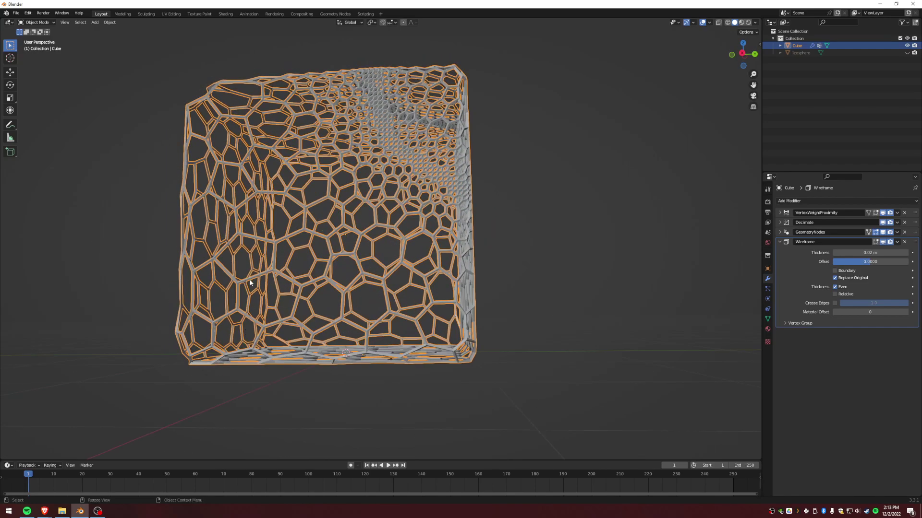
pyautogui.moveTo(423, 161); pyautogui.dragTo(394, 166, button='middle')
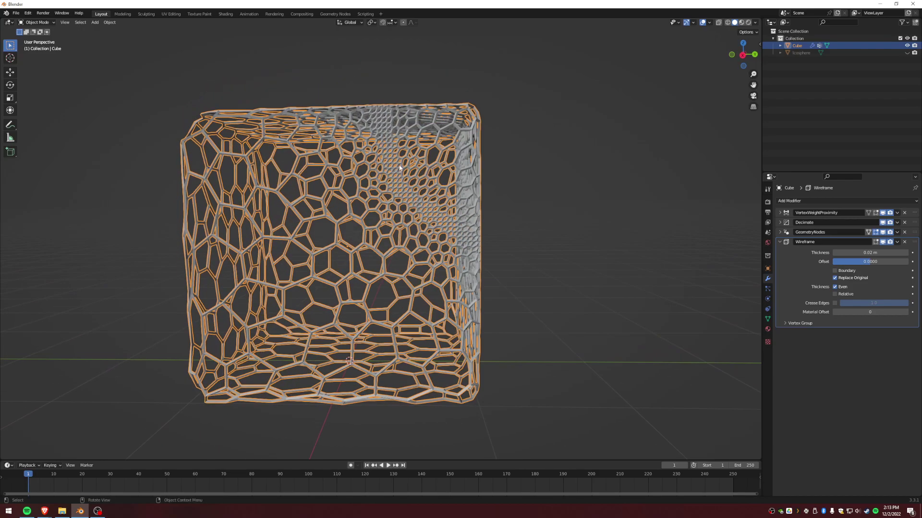
# Enable Relative thickness and set the Wireframe Thickness to 0.665 m for chunky struts.
pyautogui.moveTo(859, 252); pyautogui.dragTo(890, 252)
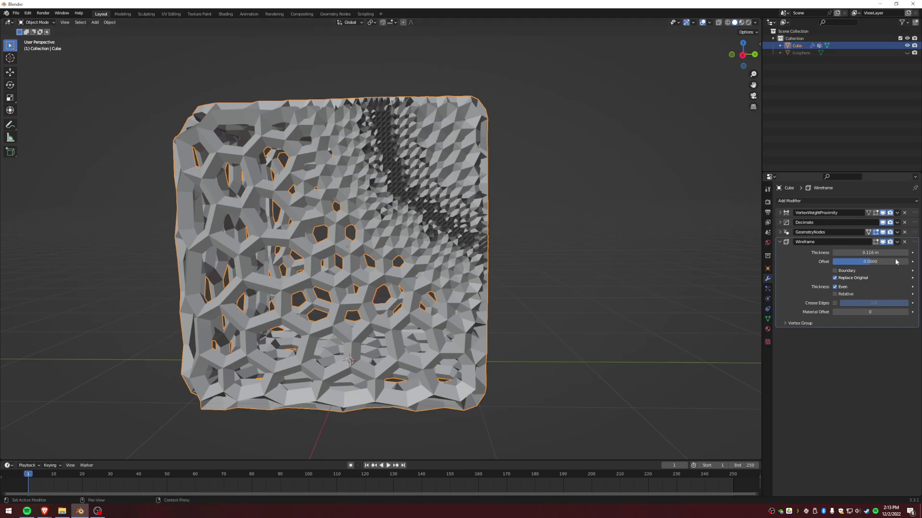
pyautogui.click(835, 294)
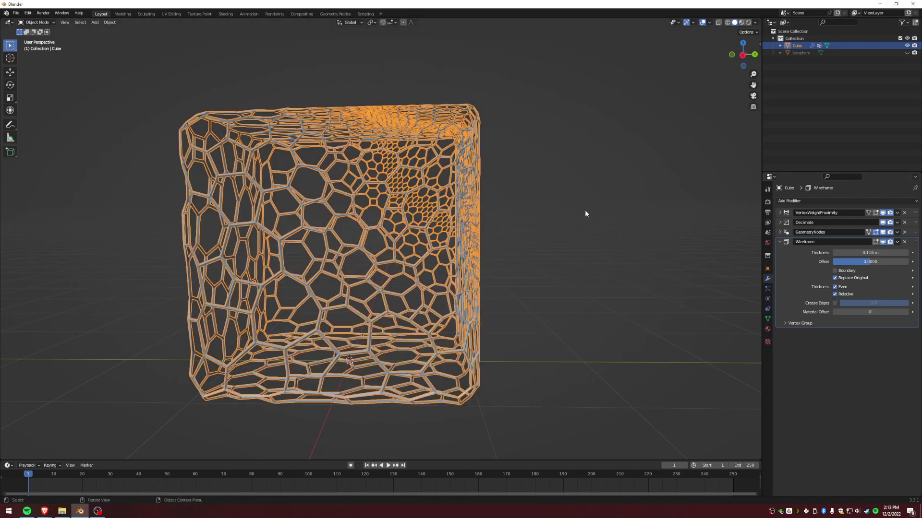
pyautogui.moveTo(869, 253); pyautogui.dragTo(839, 253)
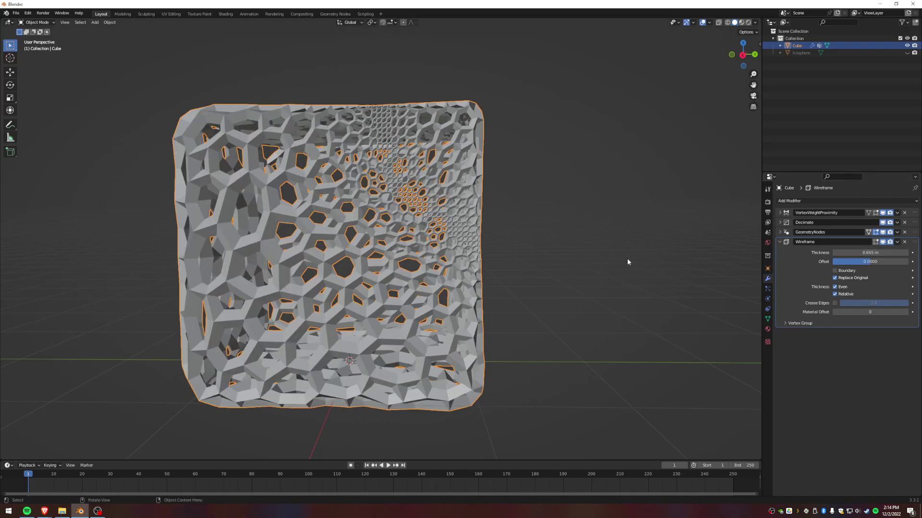
pyautogui.moveTo(485, 231); pyautogui.dragTo(405, 255, button='middle')
pyautogui.moveTo(207, 354); pyautogui.dragTo(222, 323, button='middle')
pyautogui.moveTo(265, 269); pyautogui.dragTo(403, 222, button='middle')
pyautogui.scroll(3, 349, 217)
pyautogui.scroll(-5, 357, 240)
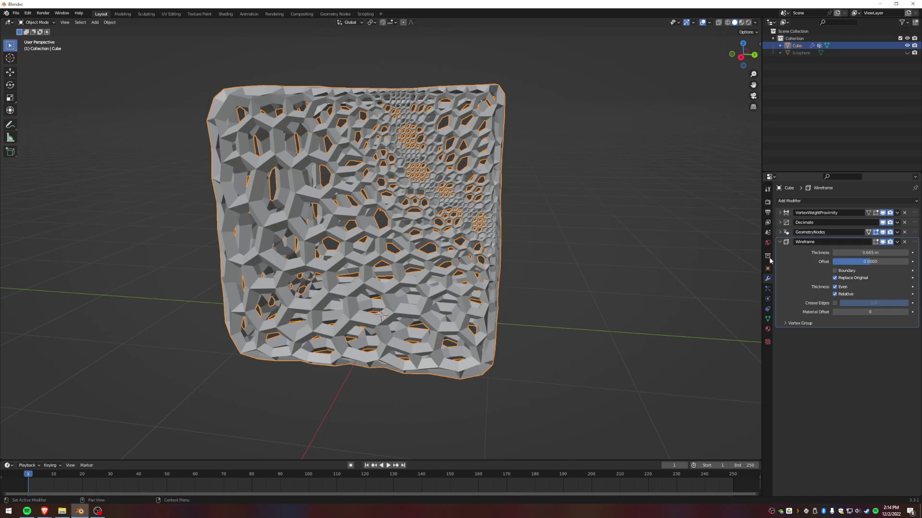
pyautogui.moveTo(531, 213); pyautogui.dragTo(471, 197, button='middle')
# Add a Subdivision Surface modifier with viewport levels set to 2 to round the lattice struts.
pyautogui.click(802, 201)
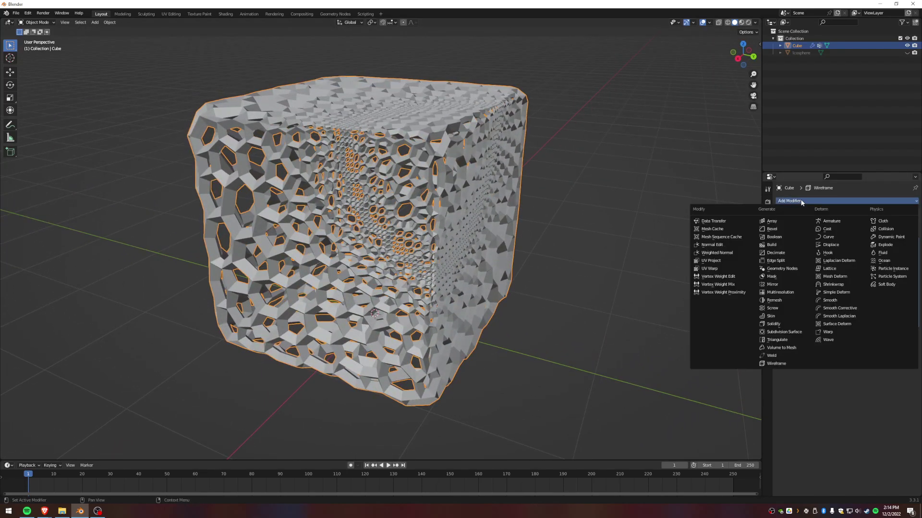
pyautogui.moveTo(252, 302); pyautogui.dragTo(275, 271, button='middle')
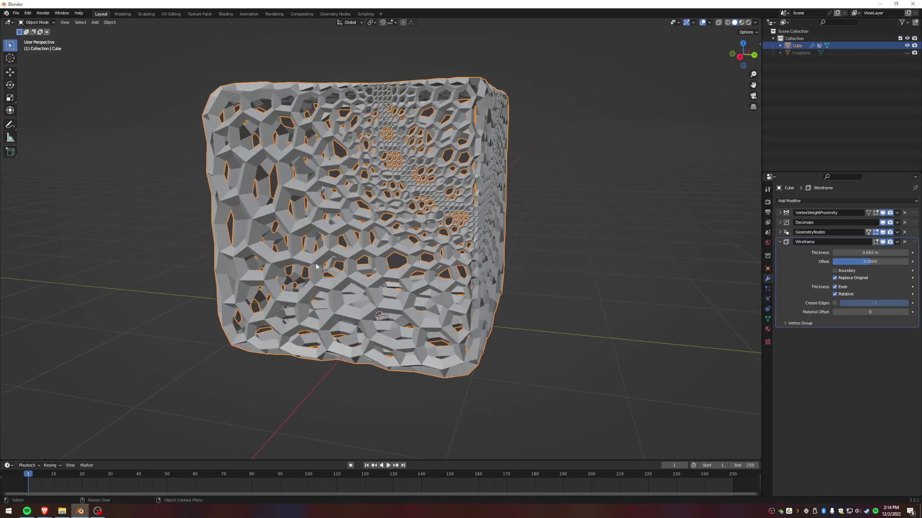
pyautogui.click(785, 200)
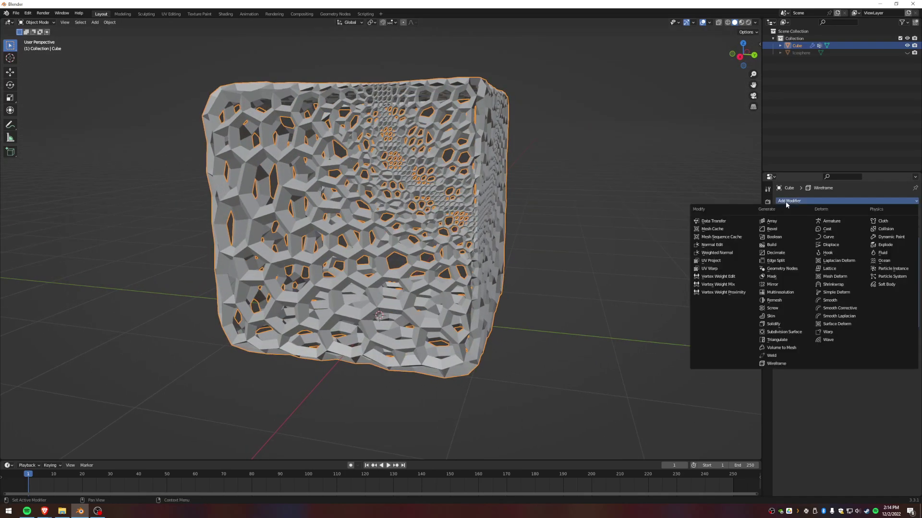
pyautogui.click(774, 333)
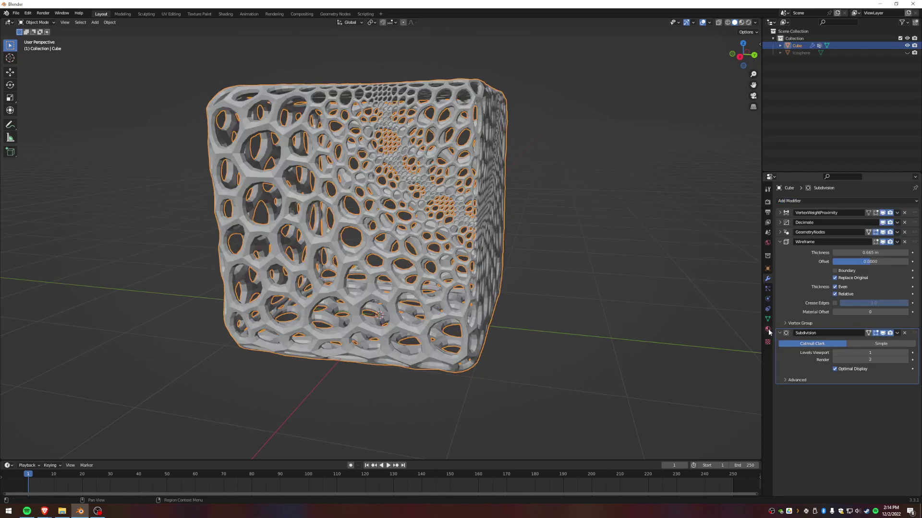
pyautogui.moveTo(370, 249); pyautogui.dragTo(316, 249, button='middle')
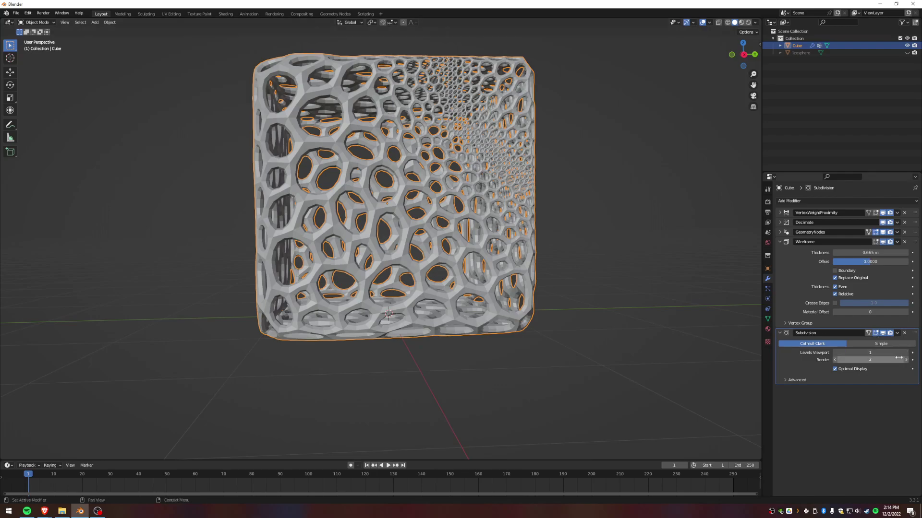
pyautogui.click(907, 353)
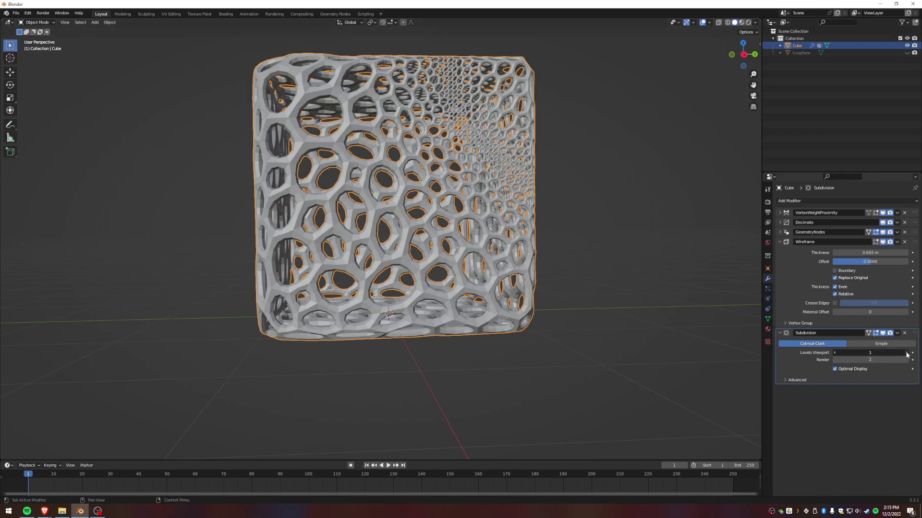
pyautogui.moveTo(280, 229); pyautogui.dragTo(344, 231, button='middle')
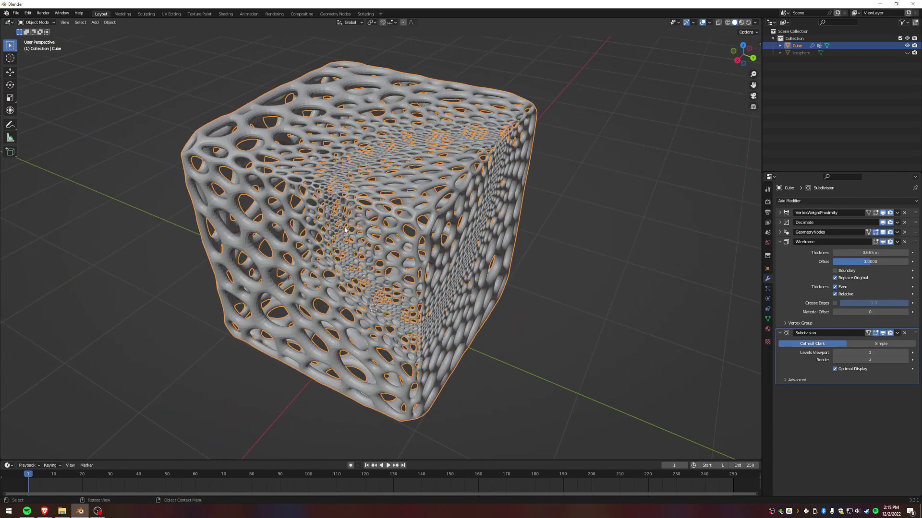
pyautogui.moveTo(334, 268); pyautogui.dragTo(373, 261, button='middle')
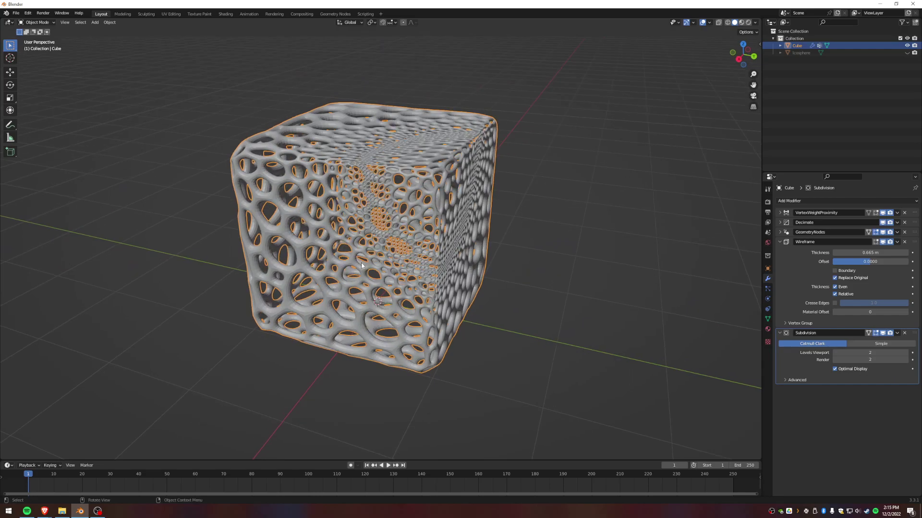
pyautogui.scroll(-2, 367, 273)
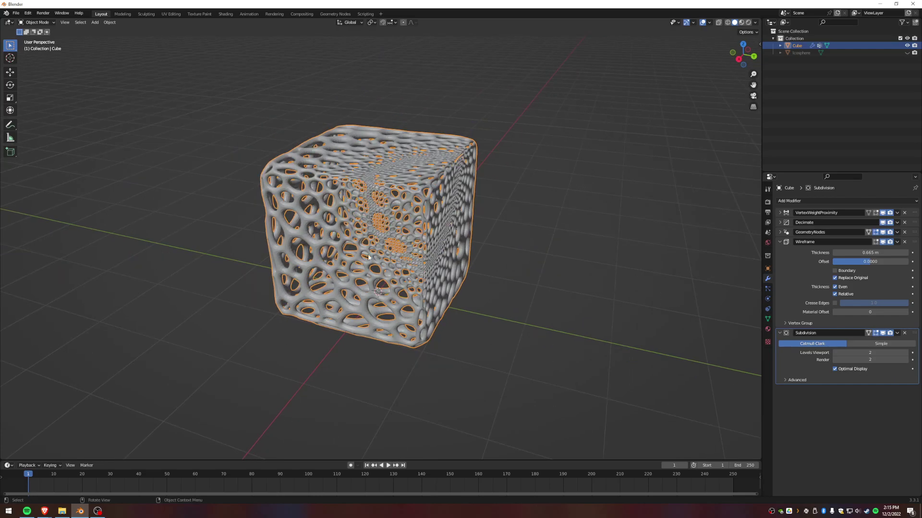
pyautogui.moveTo(368, 253); pyautogui.dragTo(362, 259, button='middle')
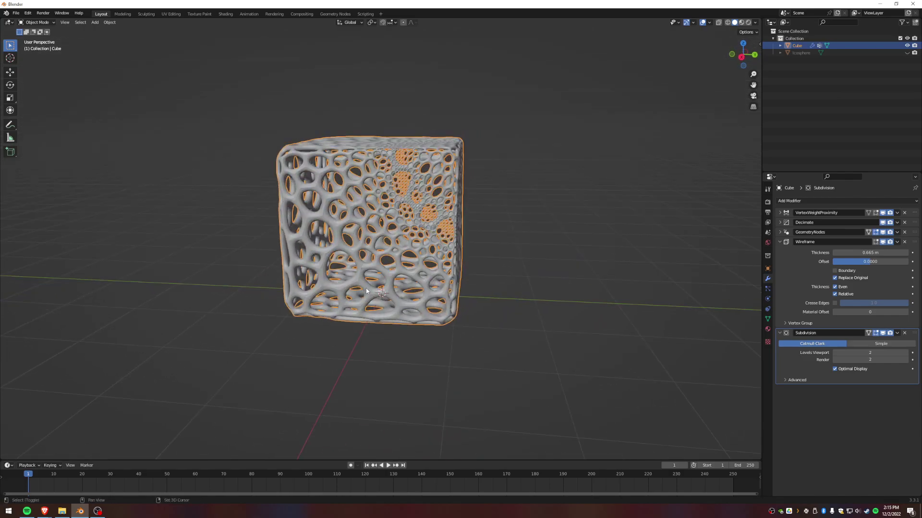
pyautogui.hotkey('shift', 'a')
# Add a floor plane under the cube, scale it about 6.5 times, and stretch it along X.
pyautogui.click(391, 289)
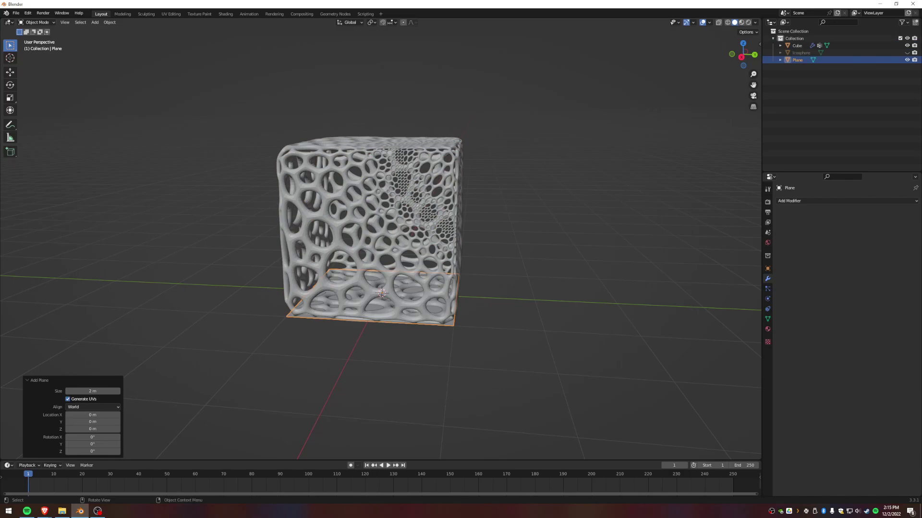
pyautogui.press('s')
pyautogui.click(117, 383)
pyautogui.scroll(-2, 77, 327)
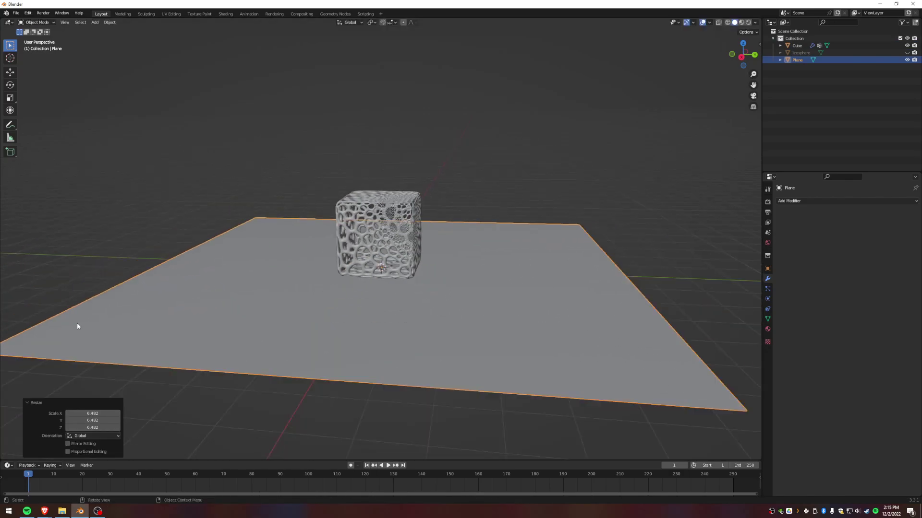
pyautogui.scroll(-2, 78, 327)
pyautogui.moveTo(269, 276); pyautogui.dragTo(306, 288, button='middle')
pyautogui.press('s')
pyautogui.press('x')
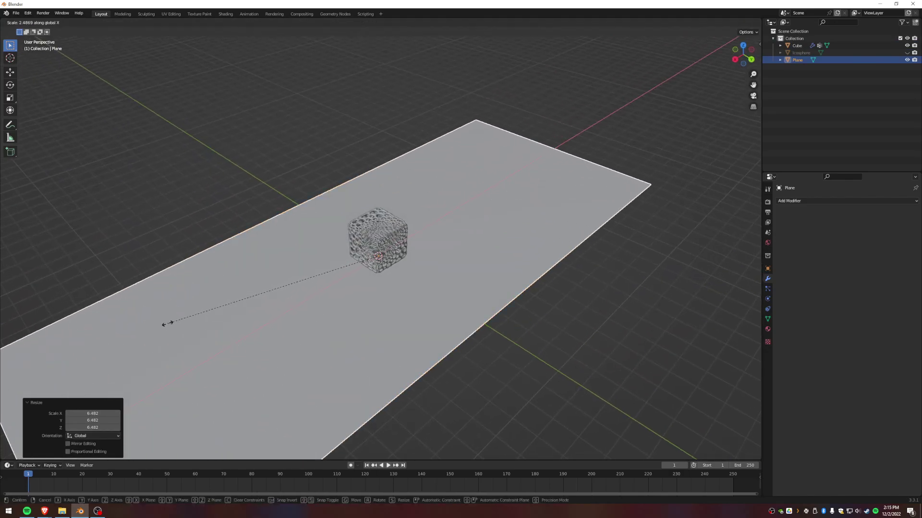
pyautogui.click(167, 324)
# Extrude the plane's far edge straight up into a 9.08 m tall wall.
pyautogui.press('Tab')
pyautogui.press('2')
pyautogui.hotkey('alt', 'a')
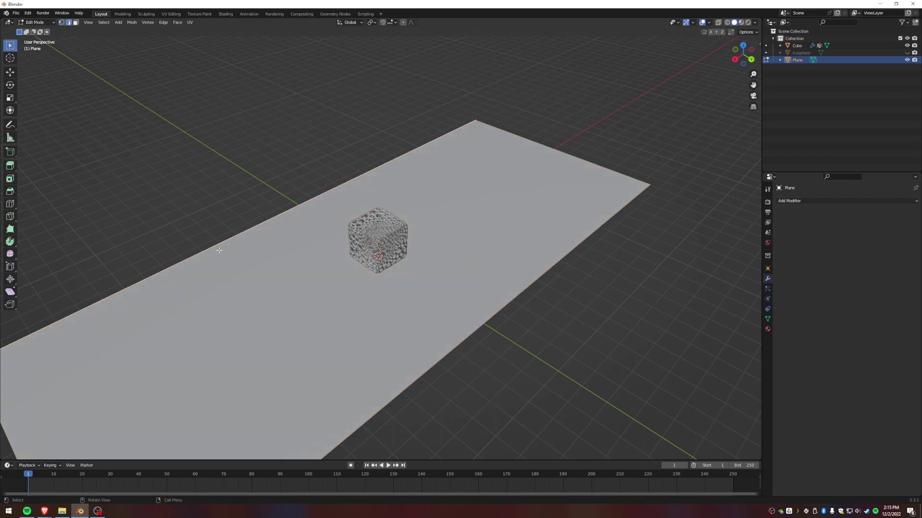
pyautogui.press('e')
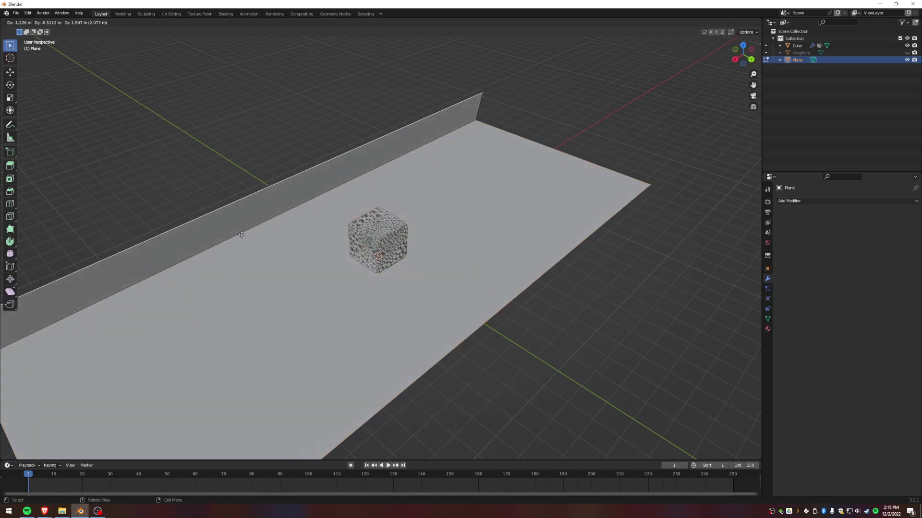
pyautogui.press('Escape')
pyautogui.press('g')
pyautogui.press('z')
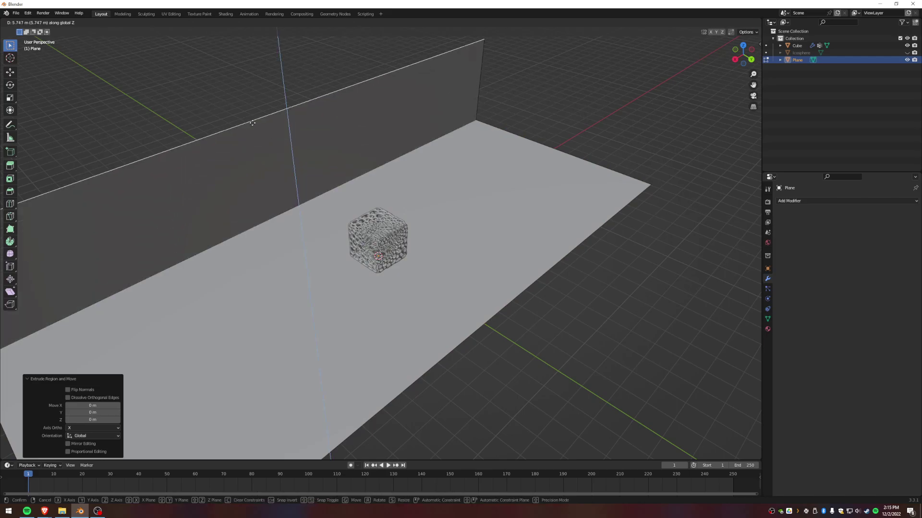
pyautogui.click(255, 66)
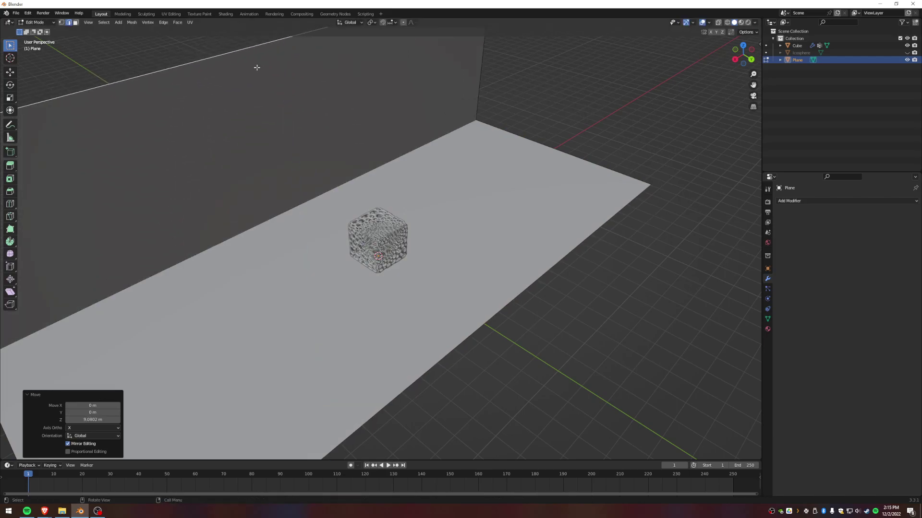
# Bevel the floor-wall crease into a 0.407 m rounded corner with 9 segments and shade the backdrop smooth.
pyautogui.click(235, 235)
pyautogui.hotkey('ctrl', 'b')
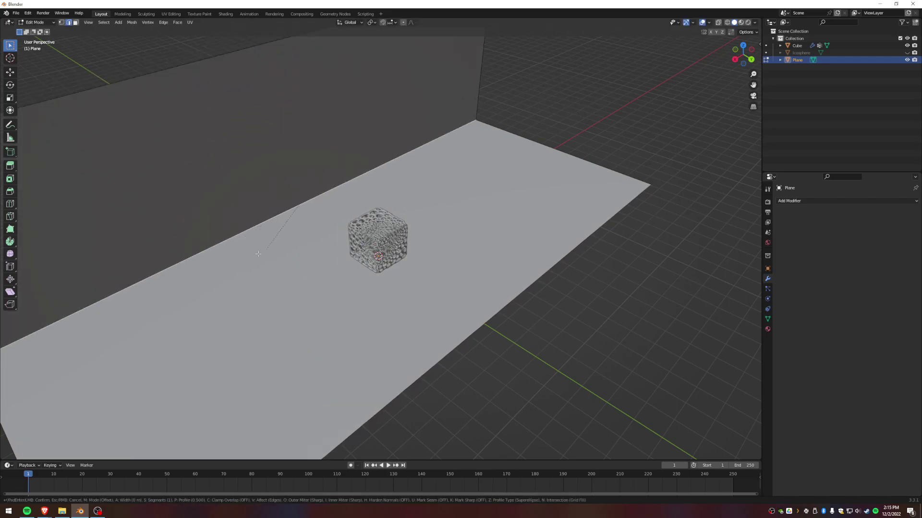
pyautogui.scroll(8, 182, 295)
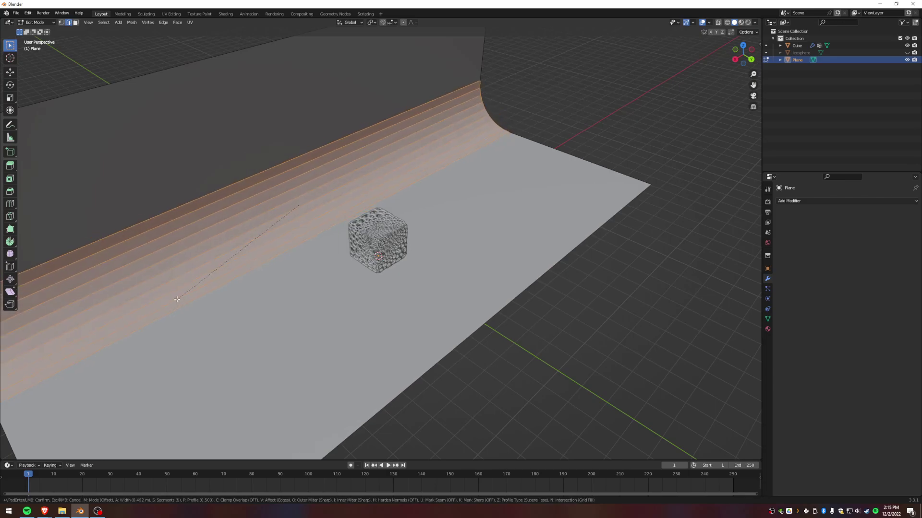
pyautogui.click(219, 286)
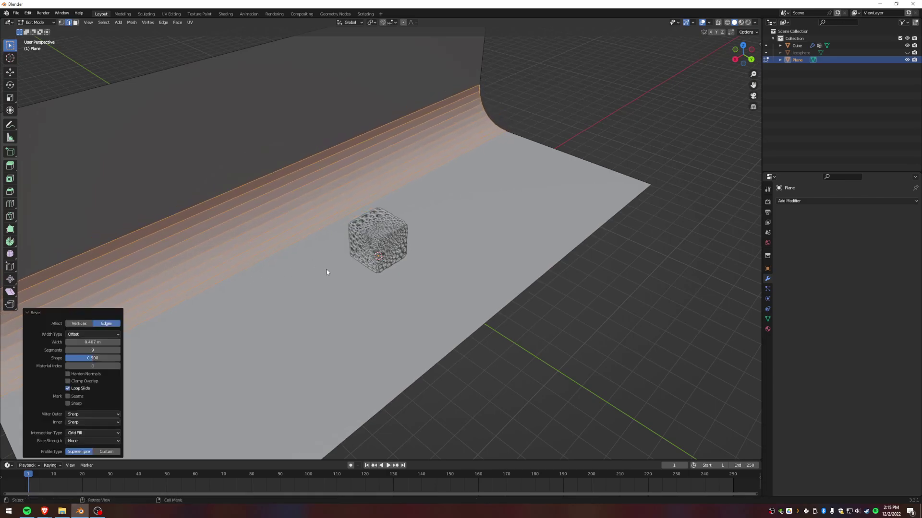
pyautogui.press('Tab')
pyautogui.rightClick(259, 260)
pyautogui.click(278, 262)
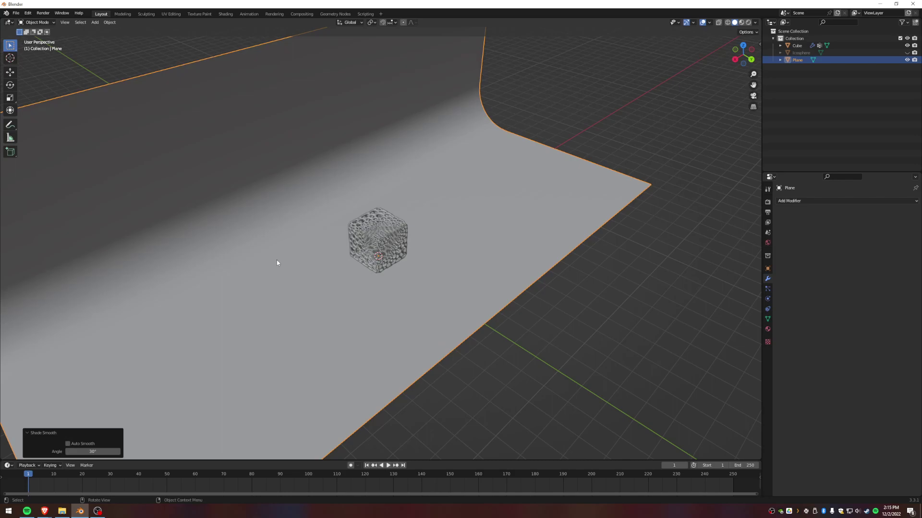
pyautogui.scroll(3, 508, 232)
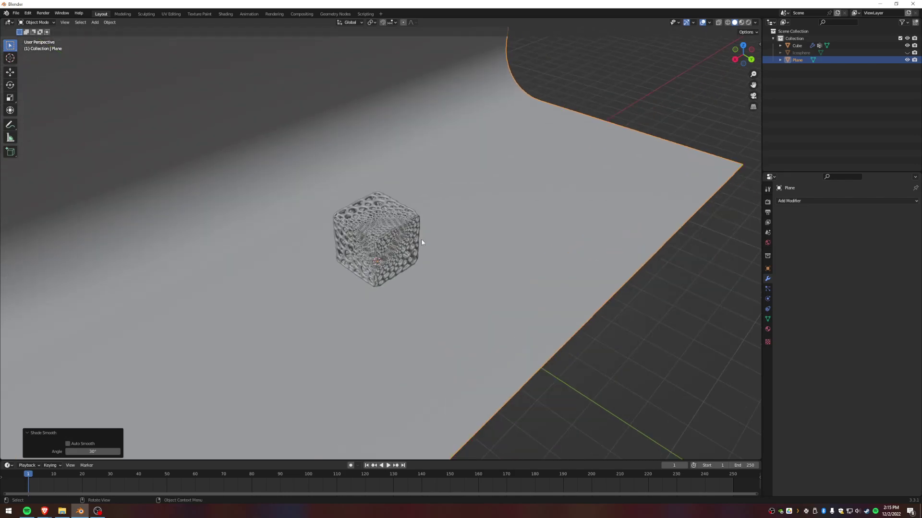
pyautogui.hotkey('shift', 'a')
# Add a point light and raise it to 0.75766 m inside the lattice cube.
pyautogui.moveTo(384, 251)
pyautogui.moveTo(366, 340)
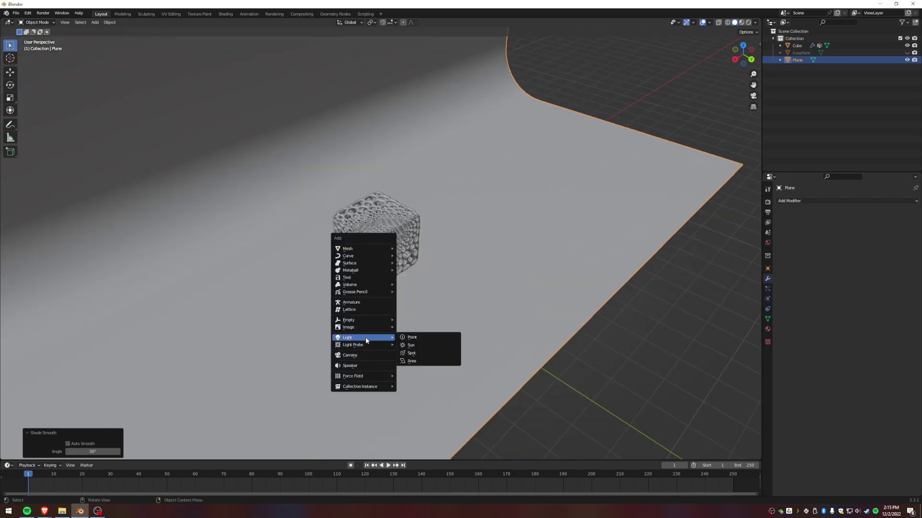
pyautogui.click(419, 338)
pyautogui.moveTo(416, 280); pyautogui.dragTo(398, 259, button='middle')
pyautogui.press('g')
pyautogui.press('z')
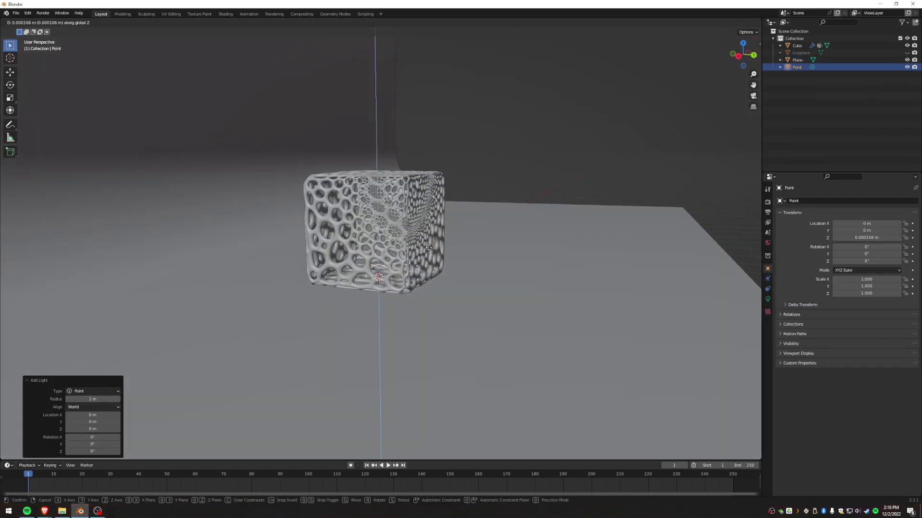
pyautogui.click(379, 226)
pyautogui.scroll(4, 387, 244)
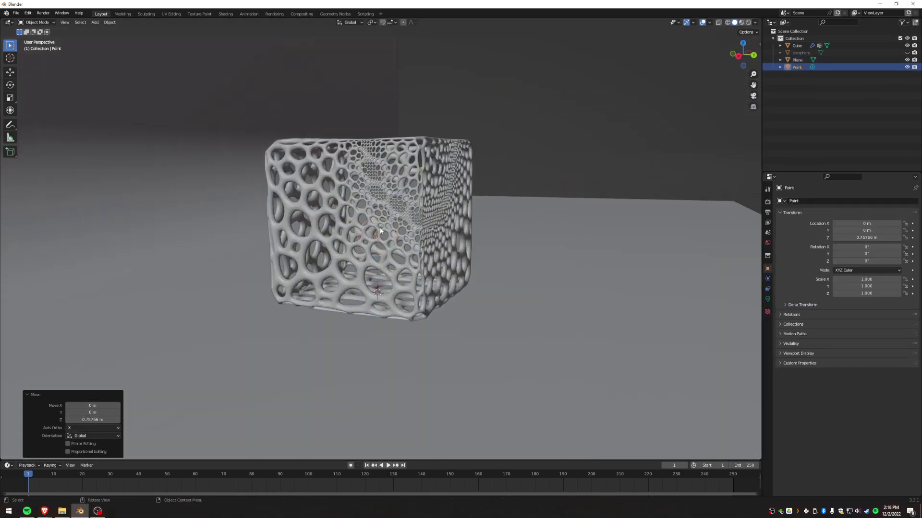
pyautogui.scroll(-5, 379, 227)
pyautogui.moveTo(396, 217); pyautogui.dragTo(453, 233, button='middle')
pyautogui.scroll(3, 402, 203)
# Switch the viewport to rendered shading to preview the light's hole-pattern shadows.
pyautogui.press('z')
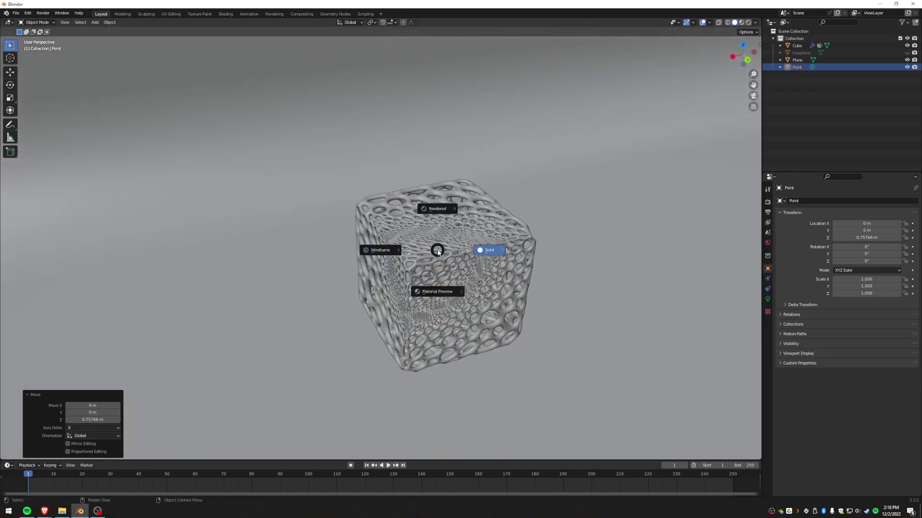
pyautogui.click(450, 208)
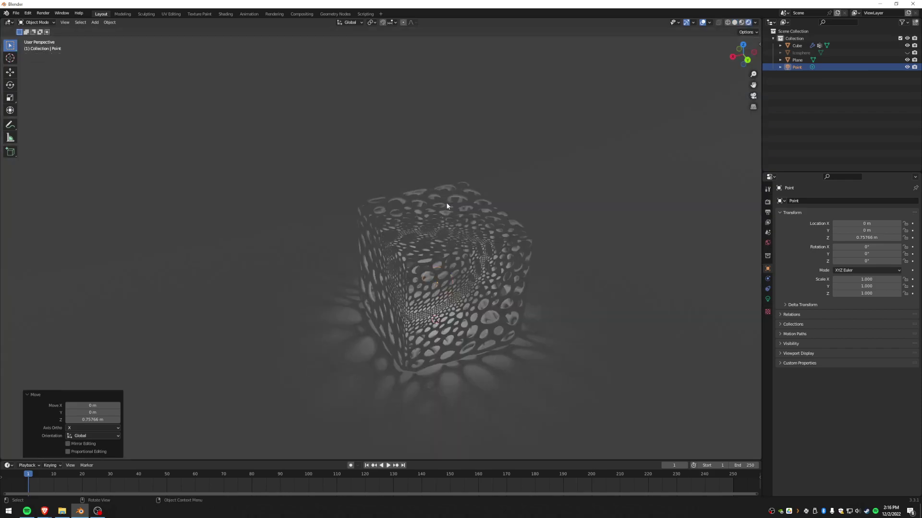
pyautogui.moveTo(450, 207); pyautogui.dragTo(484, 182, button='middle')
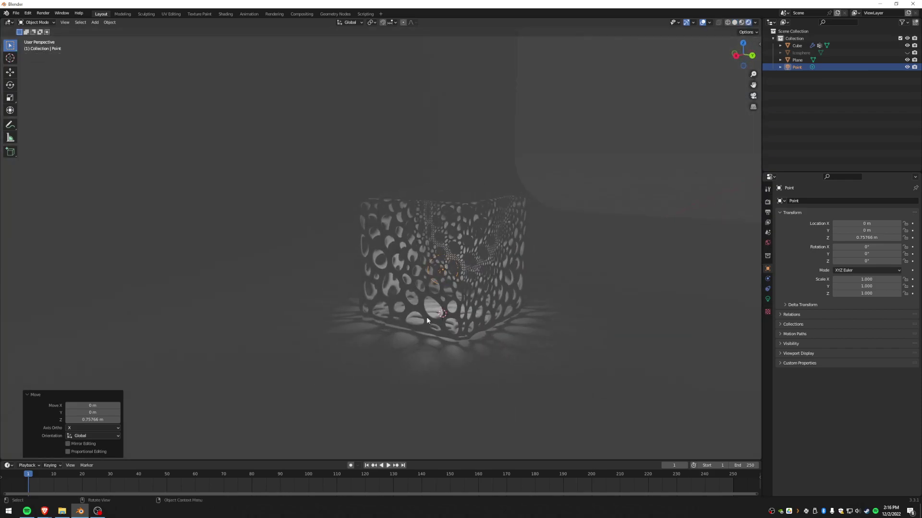
pyautogui.click(767, 298)
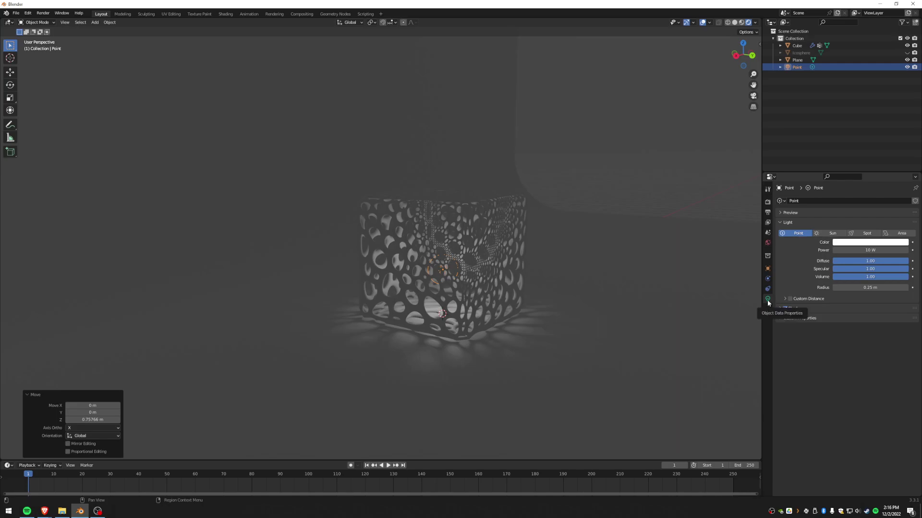
# Set the point light's power to 1000 W and its radius to 0.01 m.
pyautogui.click(859, 250)
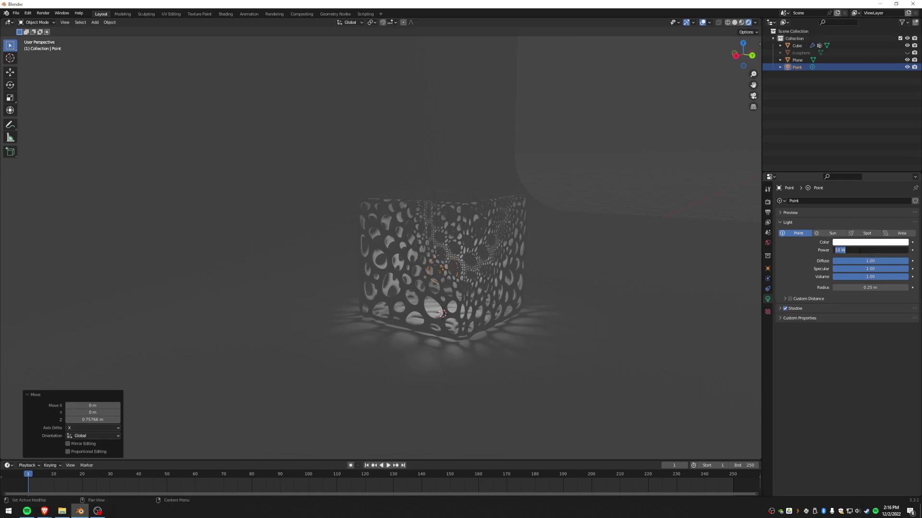
pyautogui.press('Return')
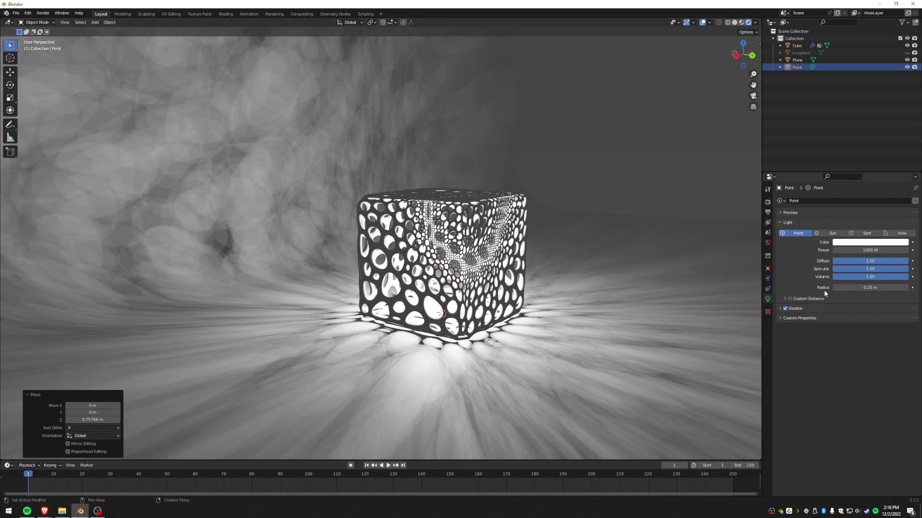
pyautogui.click(859, 287)
pyautogui.press('BackSpace')
pyautogui.write('.01')
pyautogui.press('Return')
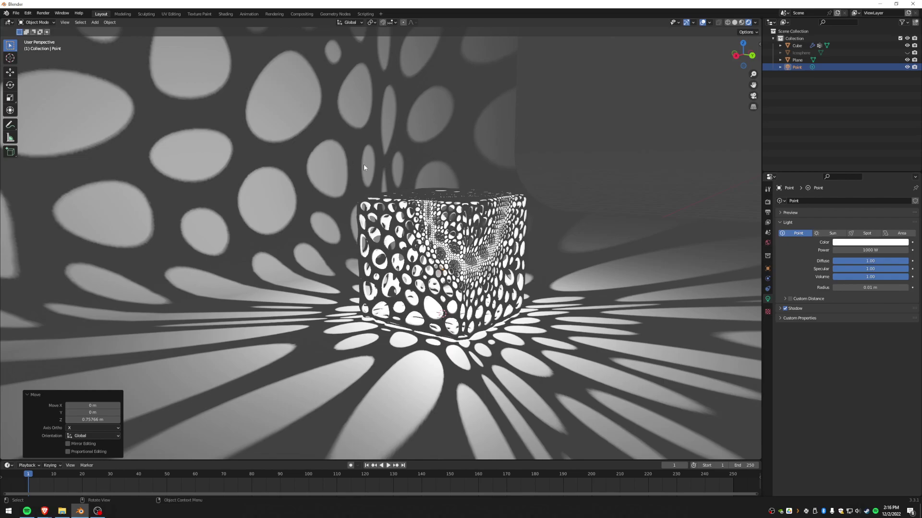
# Nudge the point light slightly off-centre inside the lattice to sharpen the shadows.
pyautogui.moveTo(352, 170); pyautogui.dragTo(318, 184, button='middle')
pyautogui.press('g')
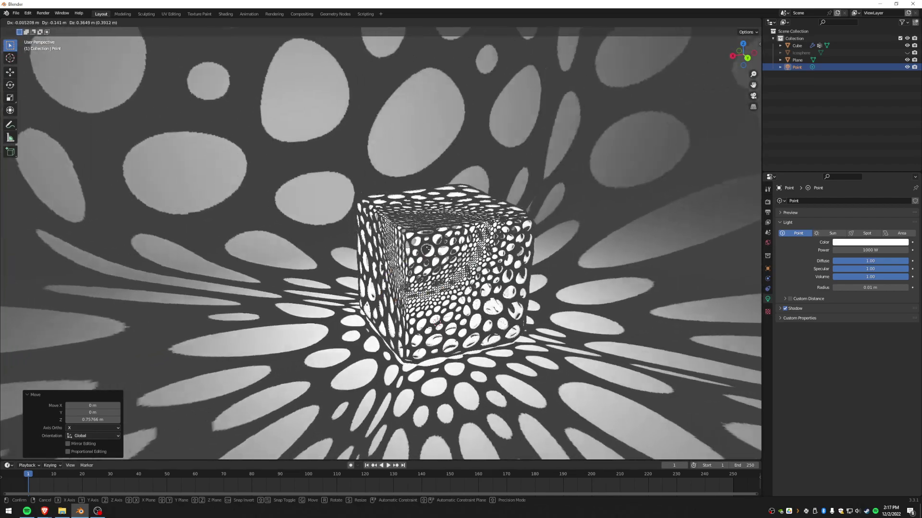
pyautogui.press('Return')
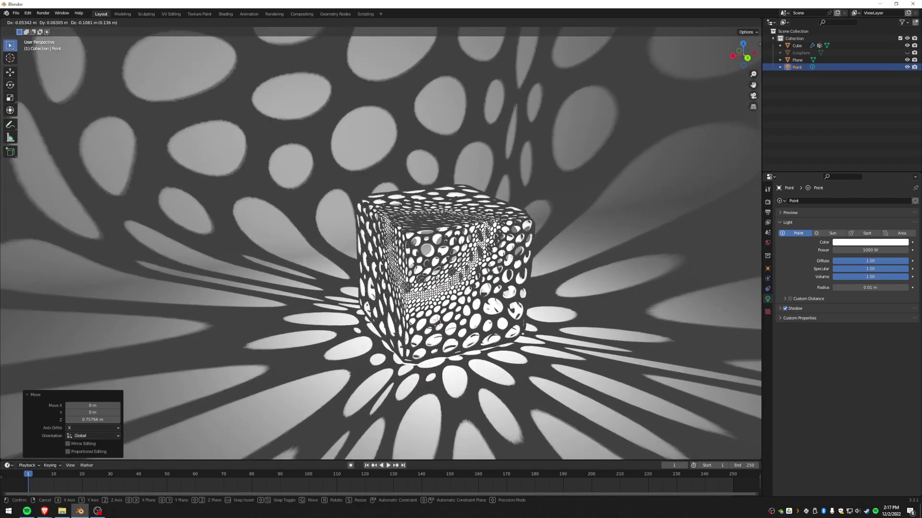
pyautogui.moveTo(495, 237); pyautogui.dragTo(454, 236, button='middle')
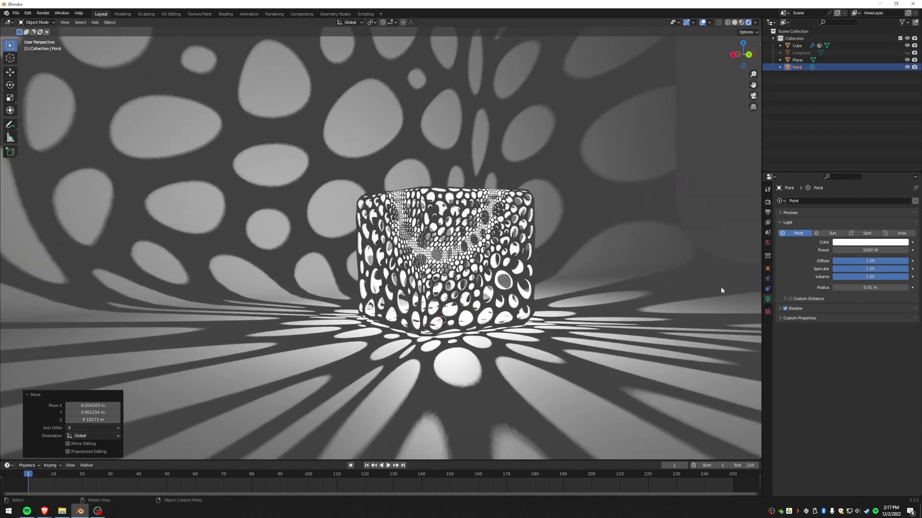
# Set the World background strength to 0 so only the point light illuminates the scene.
pyautogui.click(767, 243)
pyautogui.click(857, 259)
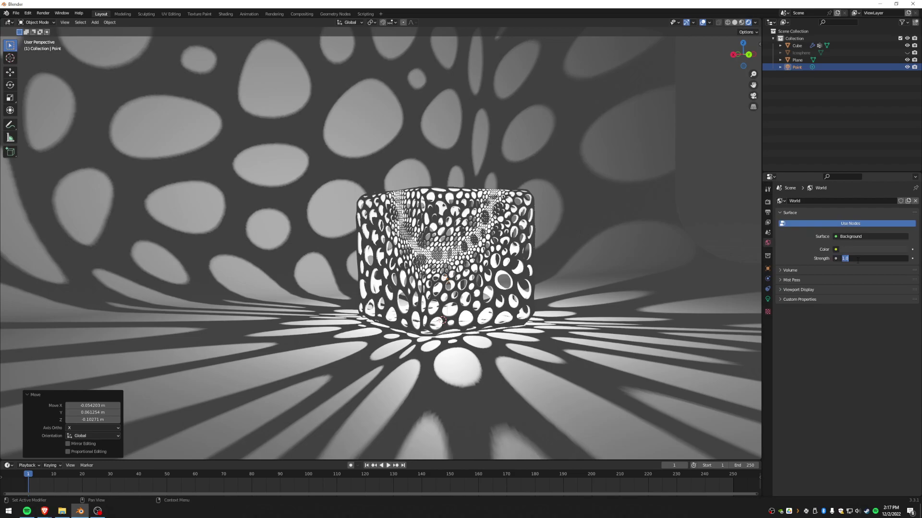
pyautogui.write('0')
pyautogui.press('Return')
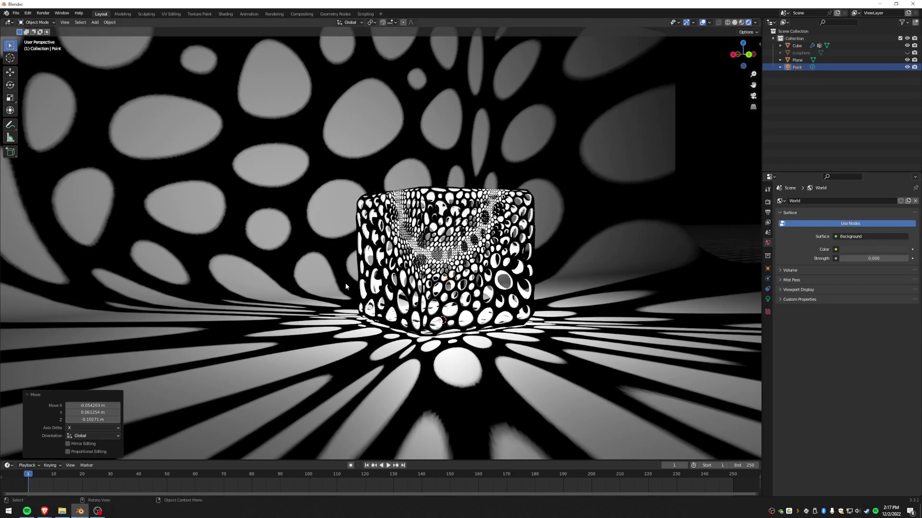
pyautogui.moveTo(373, 183); pyautogui.dragTo(432, 239, button='middle')
# Tint the point light's color a light blue.
pyautogui.hotkey('shift', 'a')
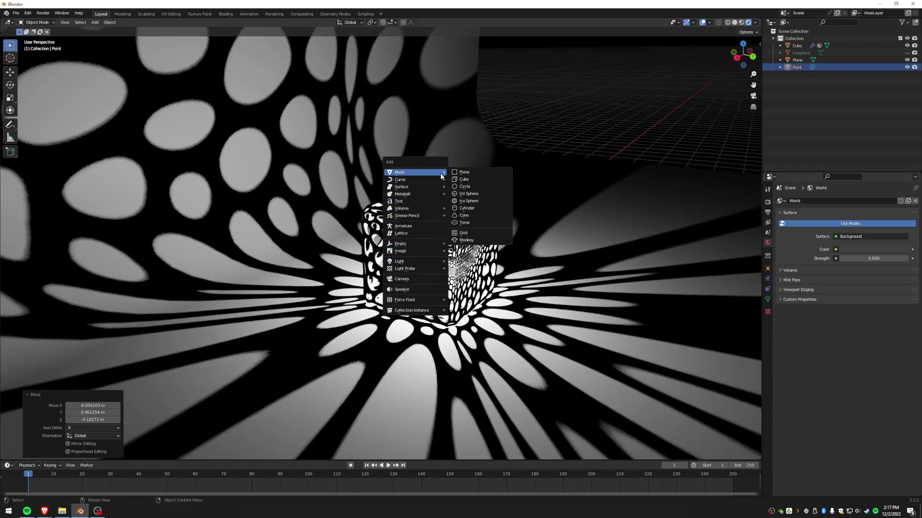
pyautogui.click(768, 299)
pyautogui.click(870, 242)
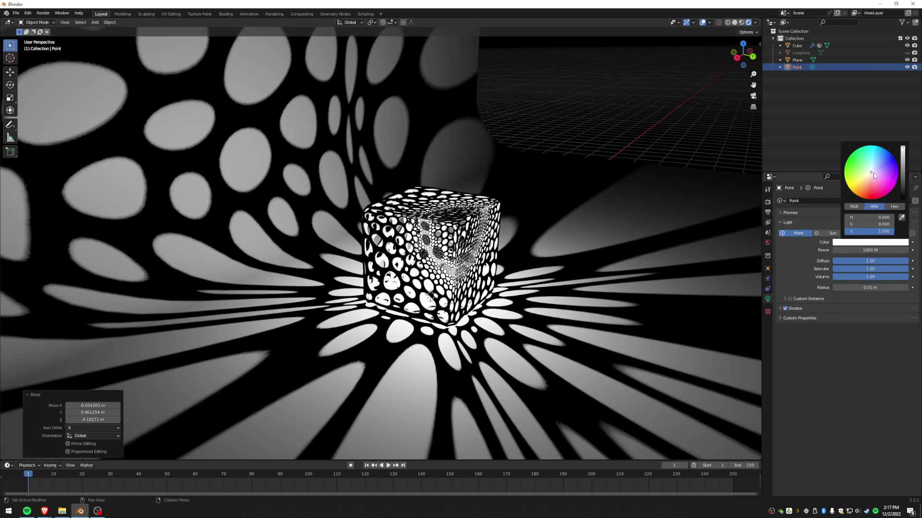
pyautogui.moveTo(874, 176); pyautogui.dragTo(874, 163)
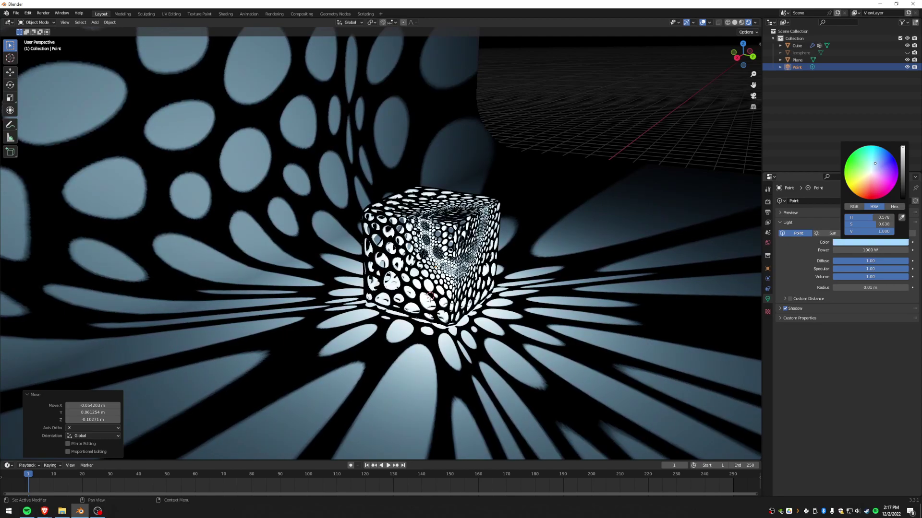
# Add an area light, raise it vertically, and enlarge it.
pyautogui.hotkey('shift', 'a')
pyautogui.moveTo(433, 331)
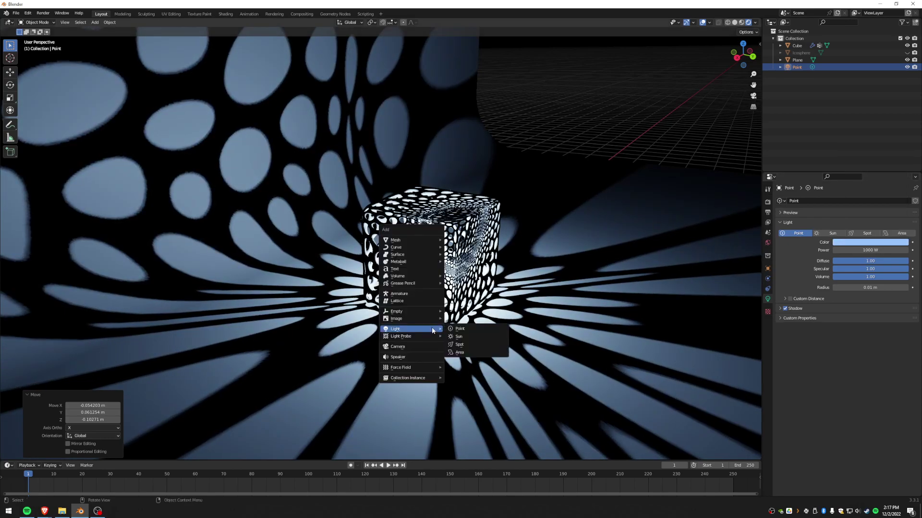
pyautogui.click(468, 353)
pyautogui.press('g')
pyautogui.press('z')
pyautogui.press('Return')
pyautogui.press('s')
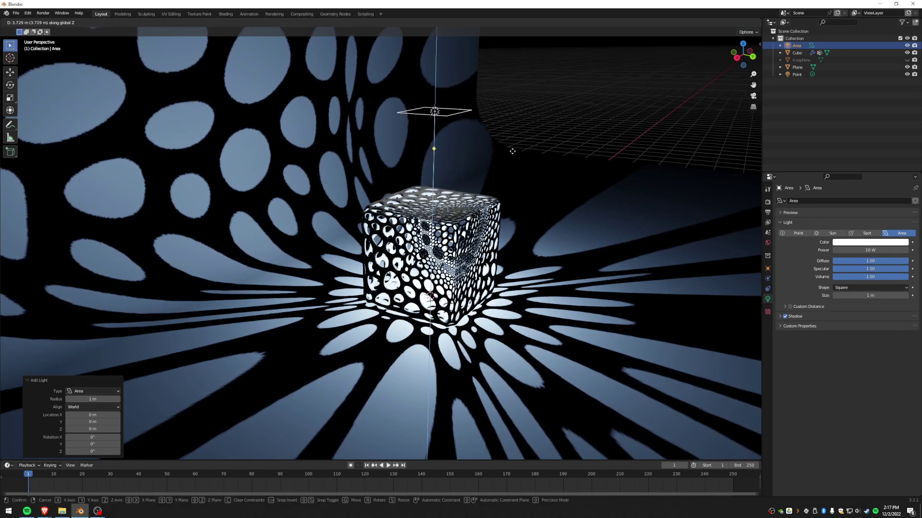
pyautogui.press('Return')
# Tilt the area light toward the cube.
pyautogui.moveTo(578, 203); pyautogui.dragTo(543, 177, button='middle')
pyautogui.press('r')
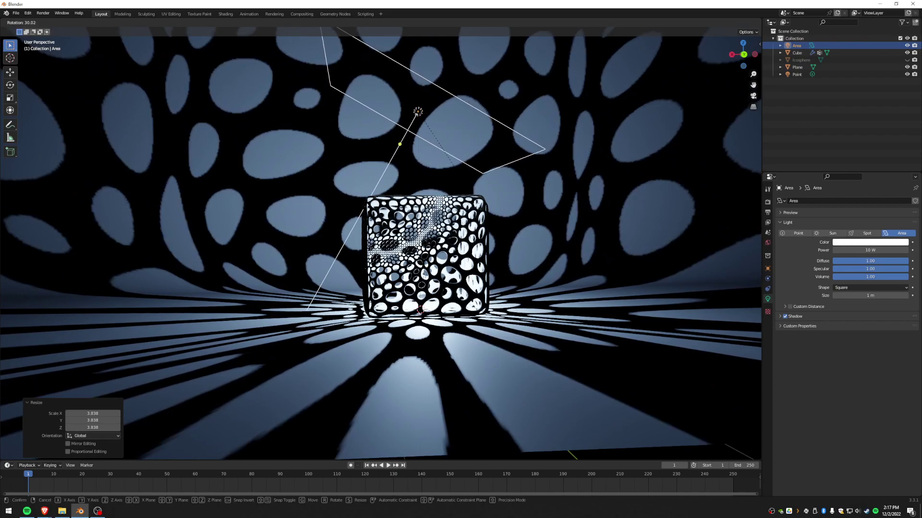
pyautogui.press('Return')
pyautogui.moveTo(480, 221); pyautogui.dragTo(365, 269, button='middle')
pyautogui.press('r')
pyautogui.press('Return')
# Position the area light up and beside the lattice cube.
pyautogui.press('g')
pyautogui.press('Return')
pyautogui.moveTo(408, 231); pyautogui.dragTo(482, 170, button='middle')
pyautogui.press('g')
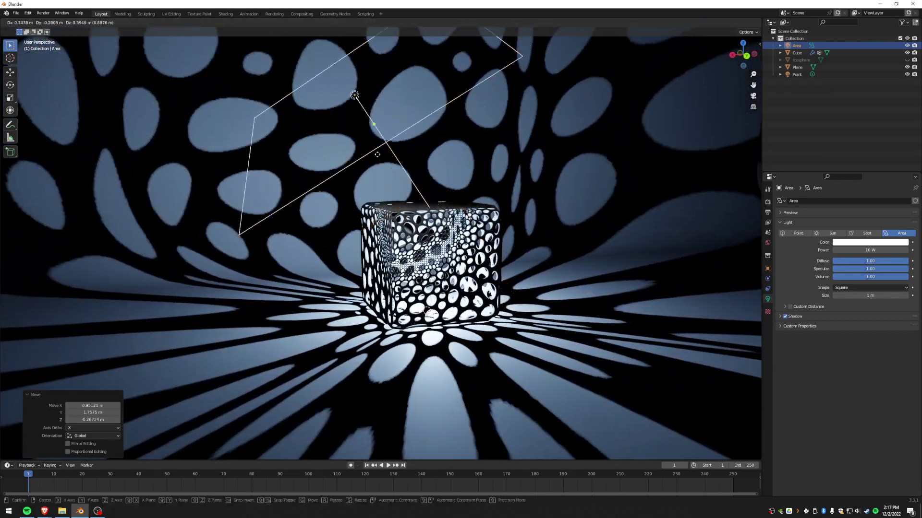
pyautogui.press('Return')
pyautogui.moveTo(367, 146); pyautogui.dragTo(522, 313, button='middle')
pyautogui.press('g')
pyautogui.click(369, 225)
# Set the area light's power to 100 W and hide the viewport overlays.
pyautogui.click(858, 250)
pyautogui.press('Return')
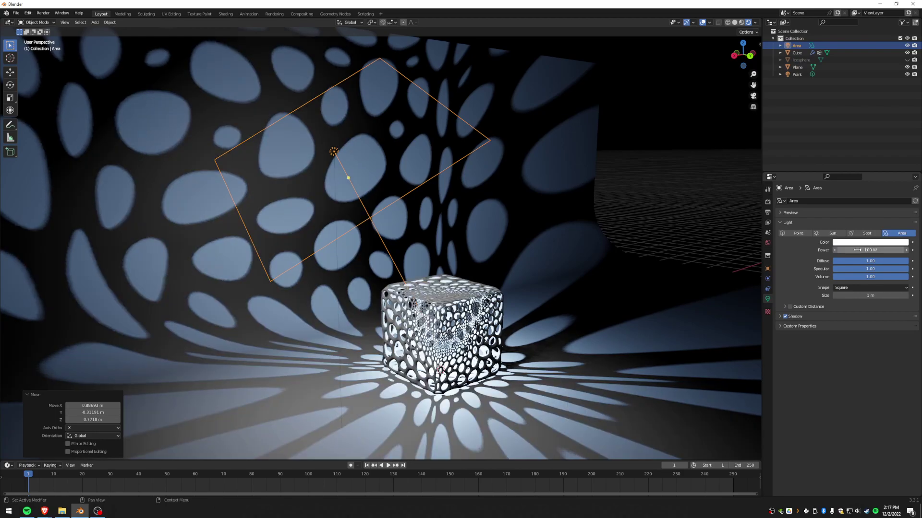
pyautogui.click(702, 23)
pyautogui.scroll(3, 345, 181)
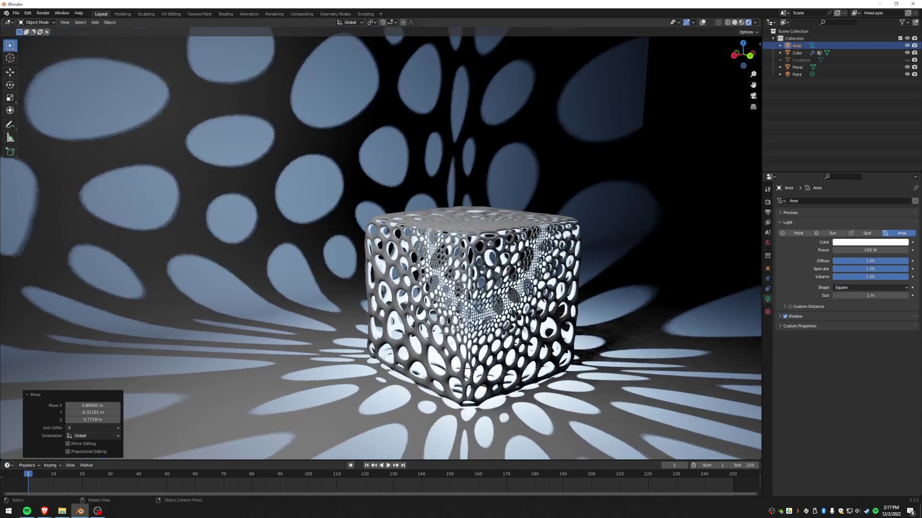
pyautogui.moveTo(442, 305); pyautogui.dragTo(447, 211, button='middle')
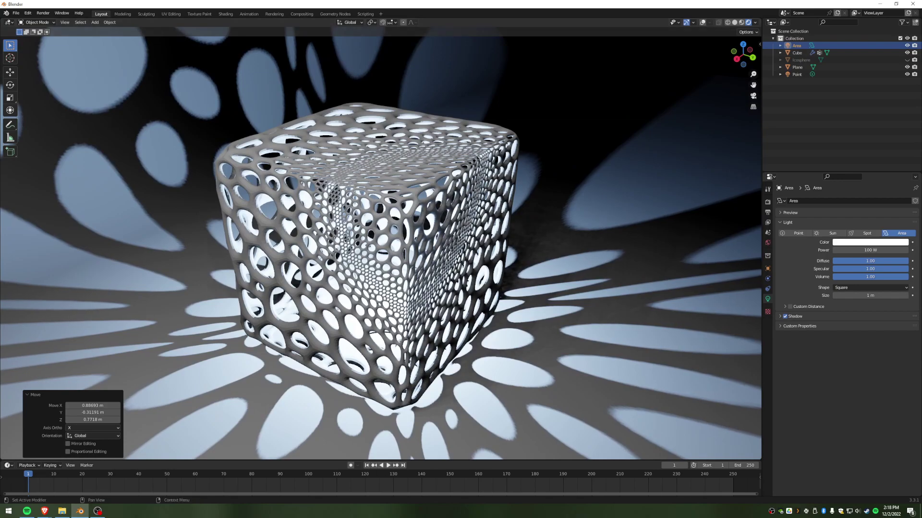